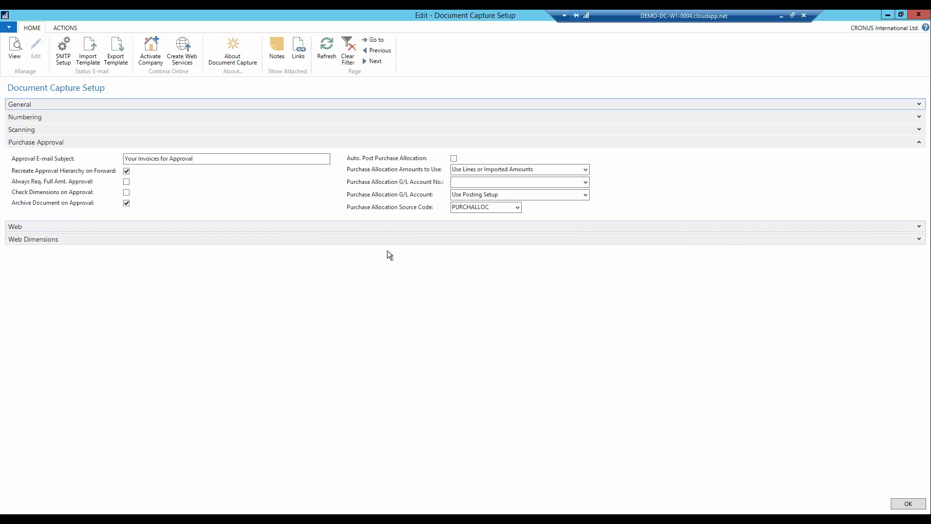
- Enable Auto. Post Purchase Allocation with Always use Imported Amounts and G/L account 5960
{"action": "left_click", "coordinate": [454, 159]}
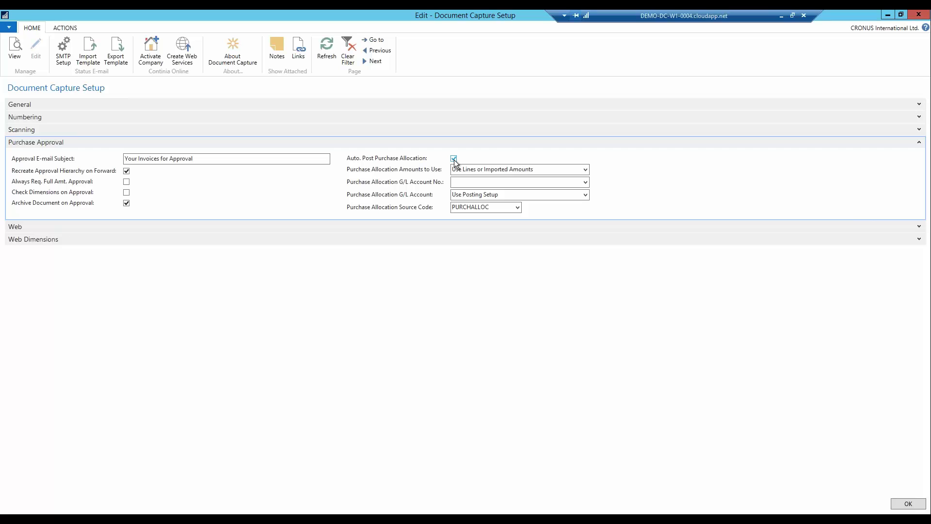
{"action": "left_click", "coordinate": [586, 169]}
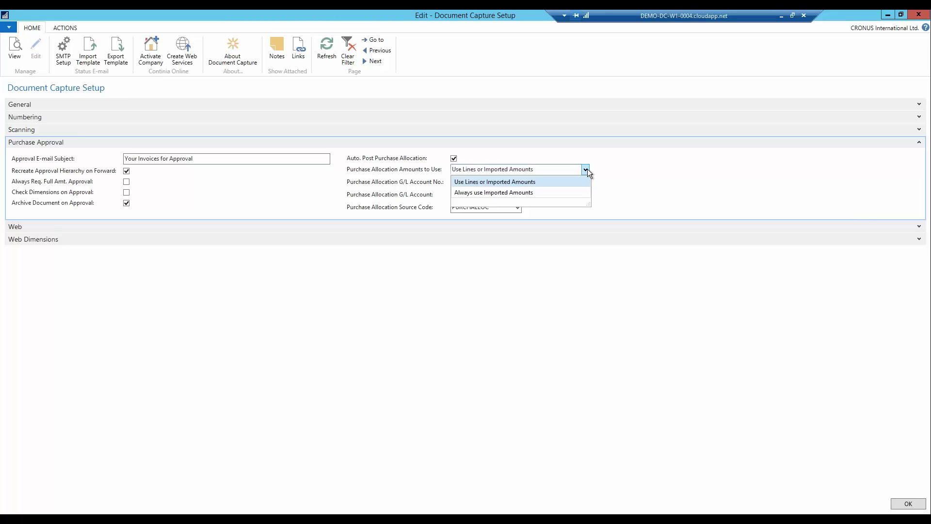
{"action": "left_click", "coordinate": [537, 193]}
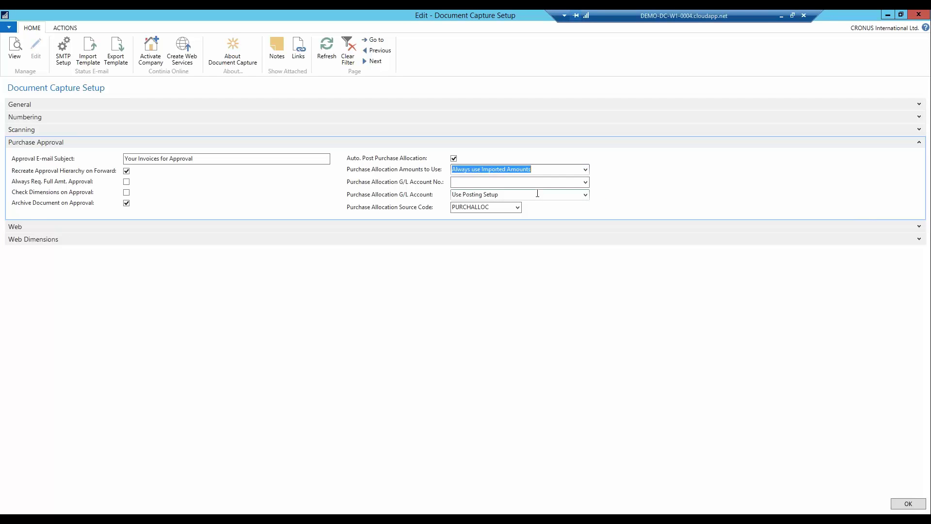
{"action": "left_click", "coordinate": [541, 183]}
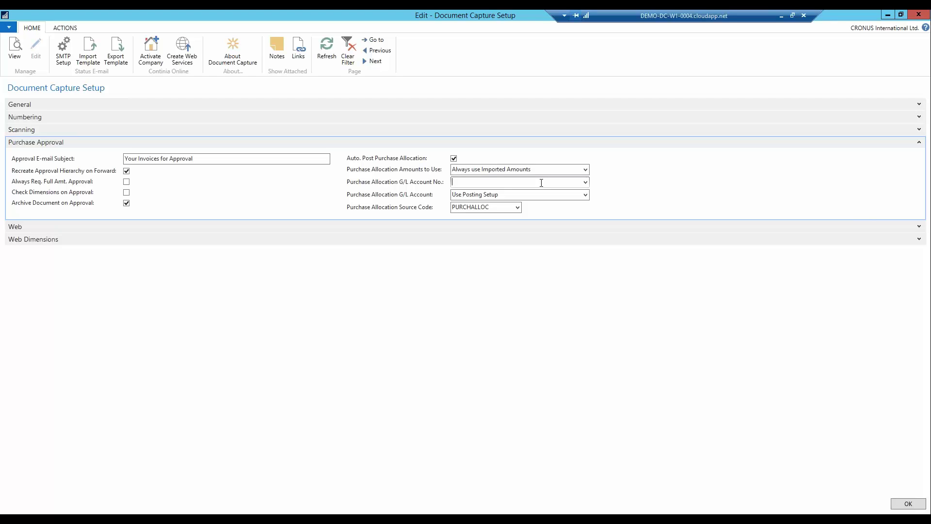
{"action": "type", "text": "5960"}
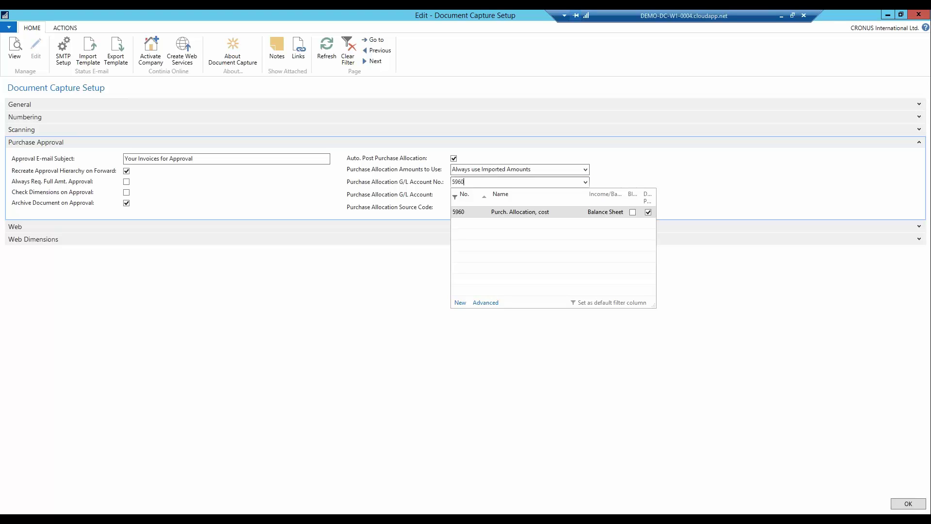
{"action": "key", "text": "Tab"}
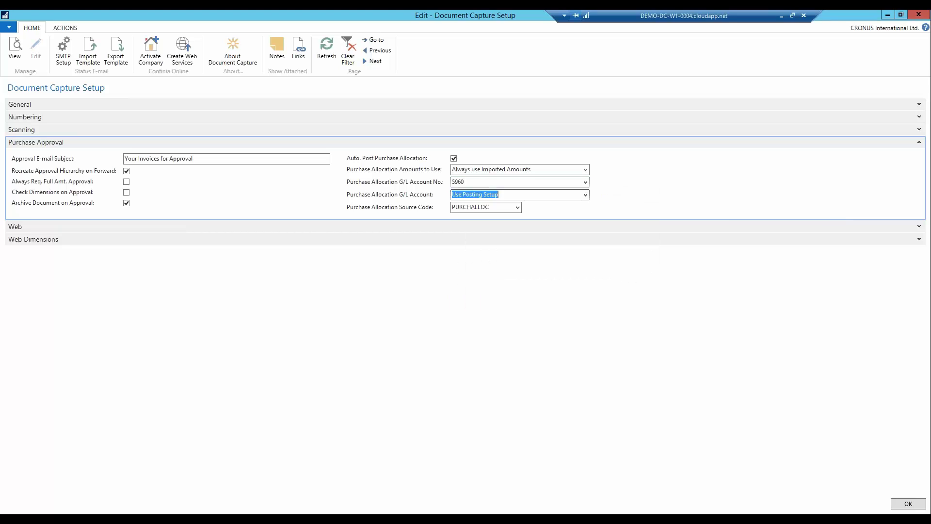
{"action": "key", "text": "shift+Tab"}
{"action": "key", "text": "shift+Tab"}
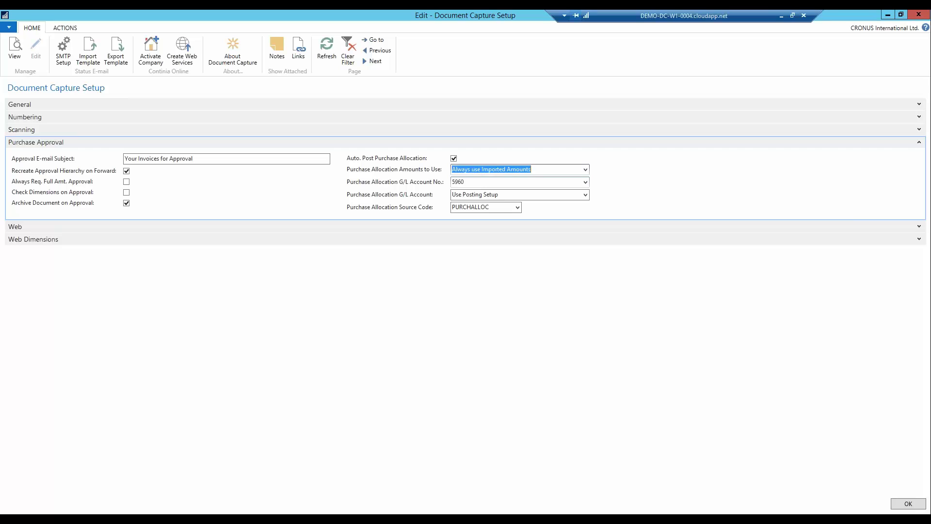
{"action": "key", "text": "Tab"}
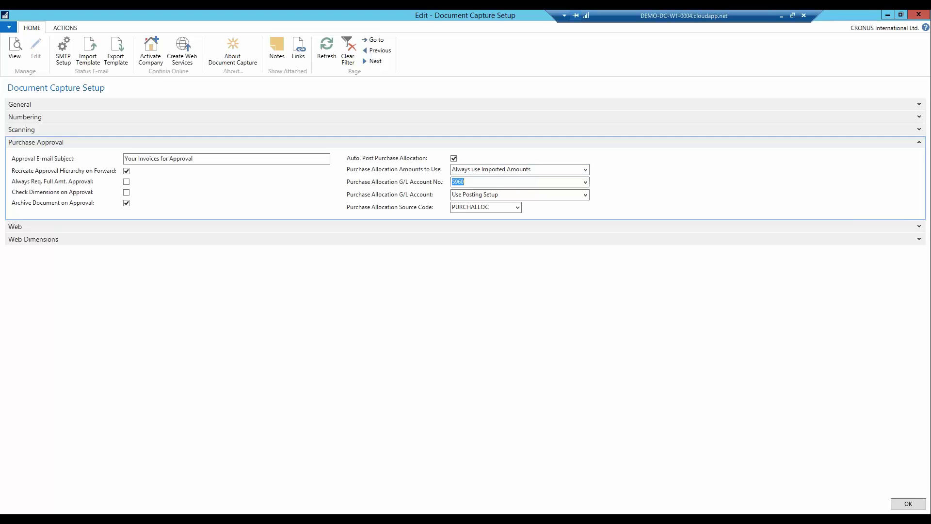
{"action": "key", "text": "Escape"}
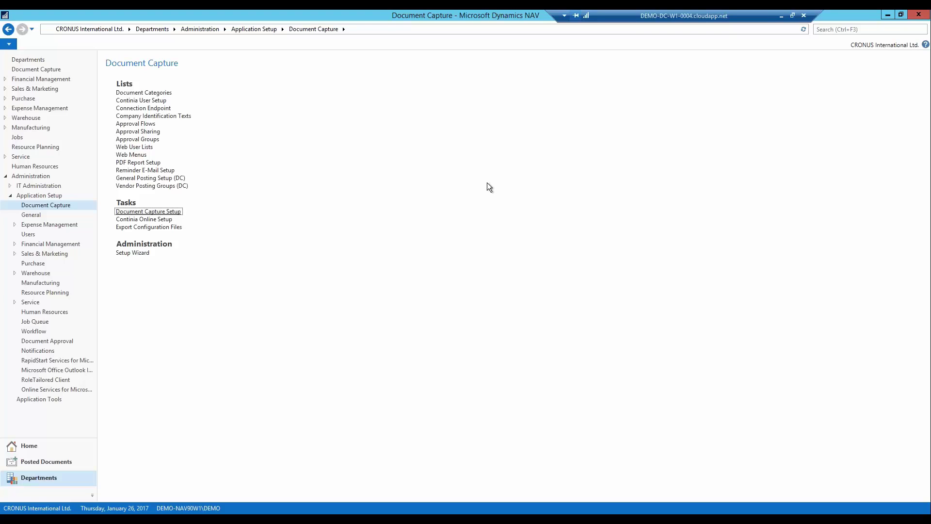
- Add DOMESTIC, EU and FOREIGN vendor posting groups (DC) with purchase allocation account 5950
{"action": "left_click", "coordinate": [179, 186]}
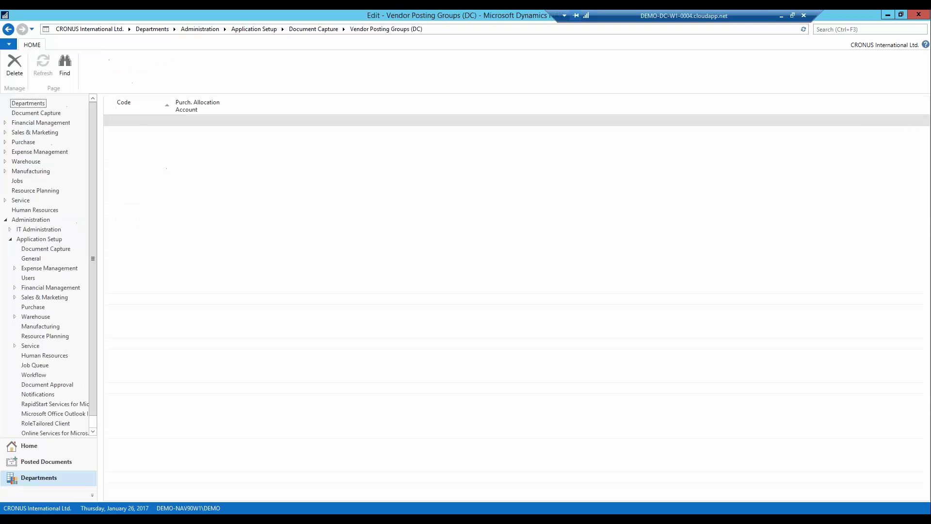
{"action": "left_click", "coordinate": [133, 120]}
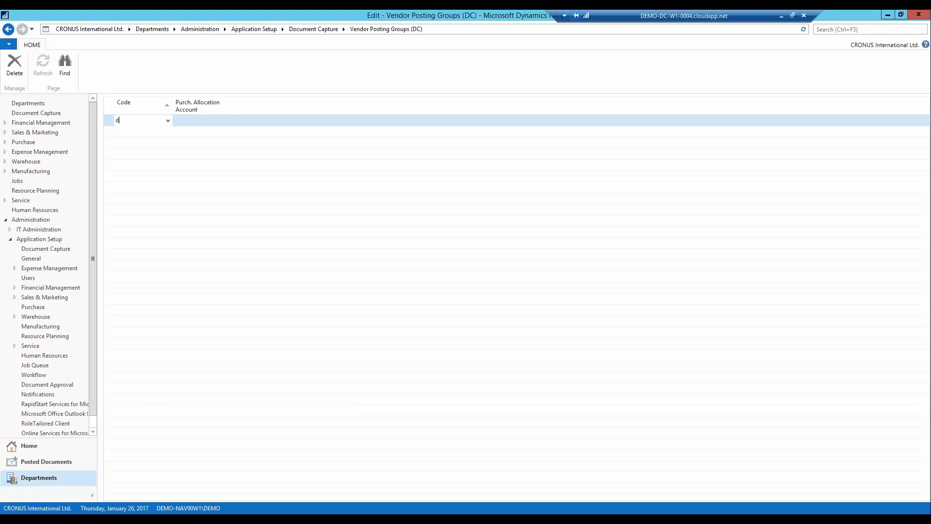
{"action": "key", "text": "Tab"}
{"action": "type", "text": "5950"}
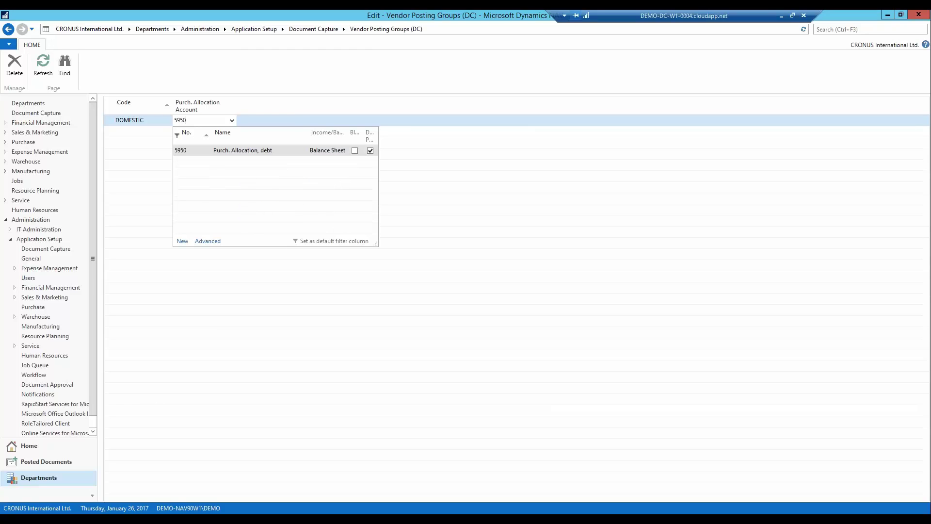
{"action": "key", "text": "Return"}
{"action": "type", "text": "EU"}
{"action": "key", "text": "Tab"}
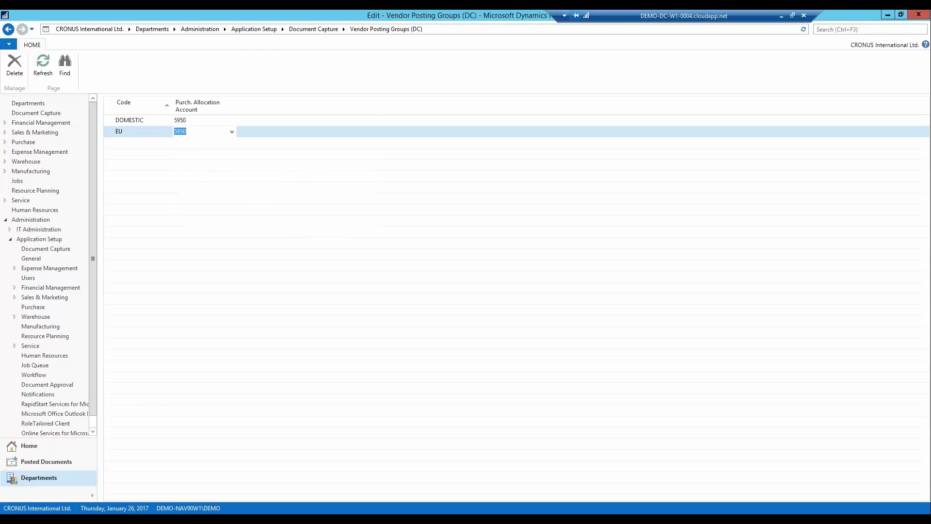
{"action": "key", "text": "Return"}
{"action": "type", "text": "foreign"}
{"action": "key", "text": "Tab"}
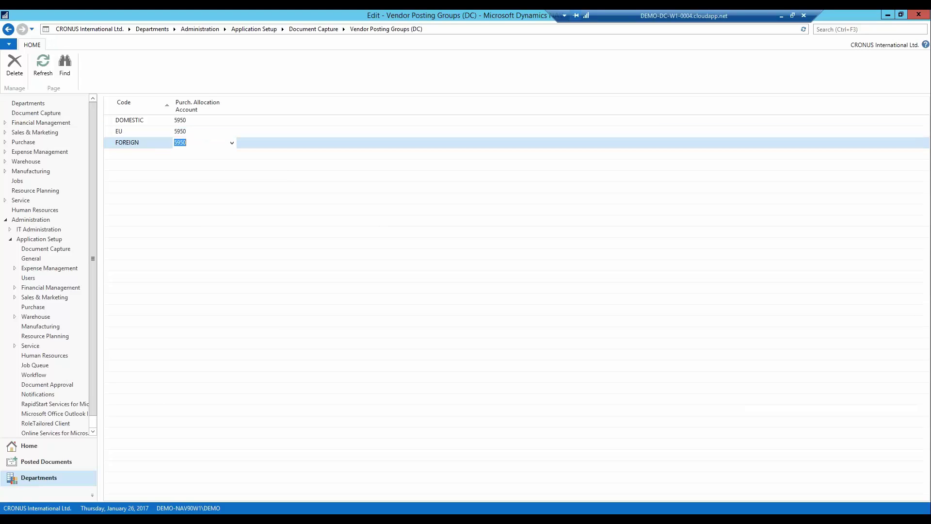
{"action": "left_click", "coordinate": [180, 131]}
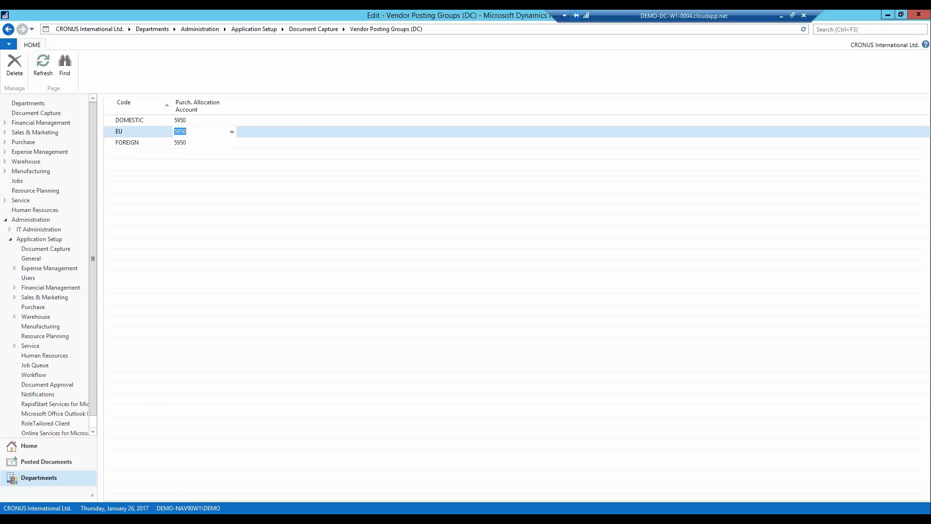
{"action": "left_click", "coordinate": [305, 31]}
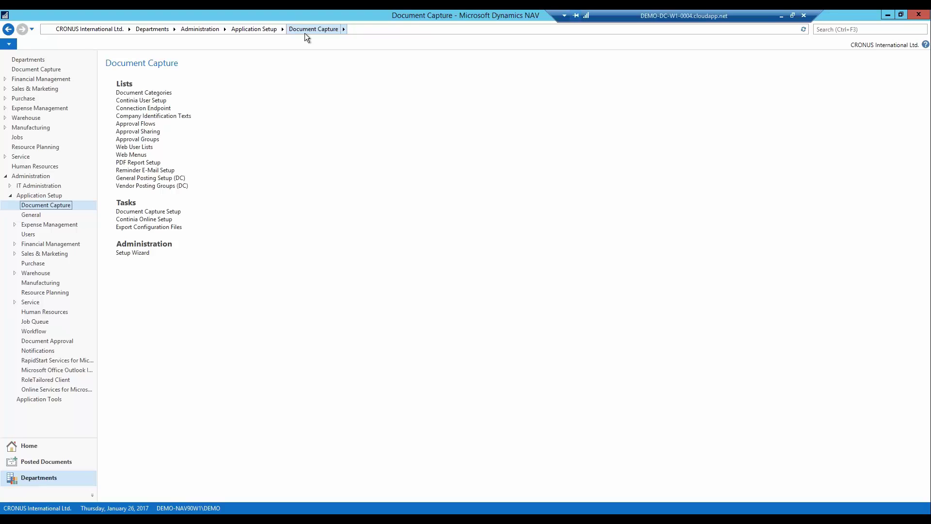
- Check Allow Register w/o Amounts on PURCHASE-W1 and apply it to both PURCHASE templates
{"action": "left_click", "coordinate": [163, 93]}
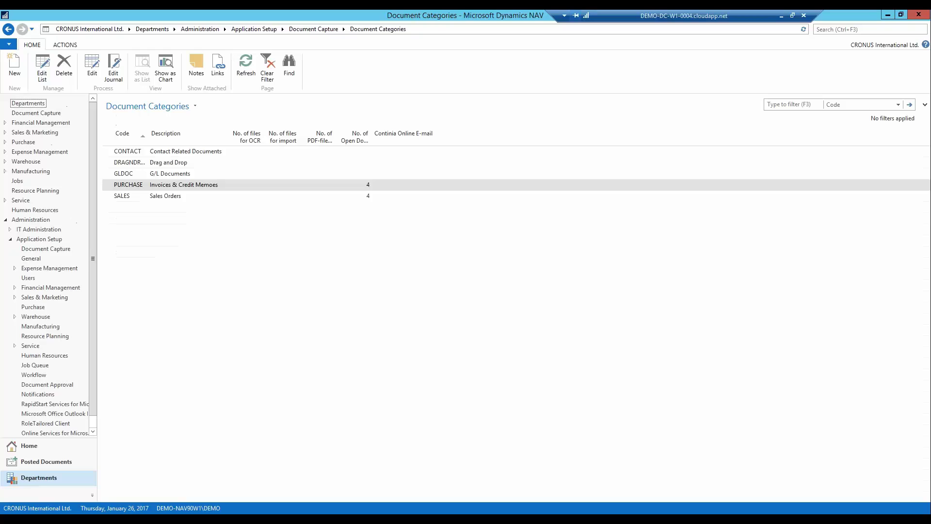
{"action": "left_click", "coordinate": [93, 68]}
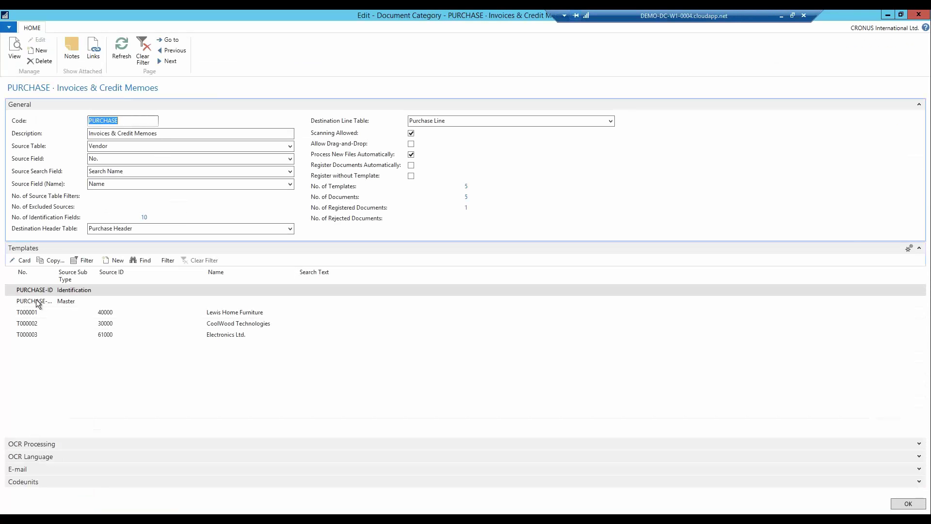
{"action": "double_click", "coordinate": [36, 301]}
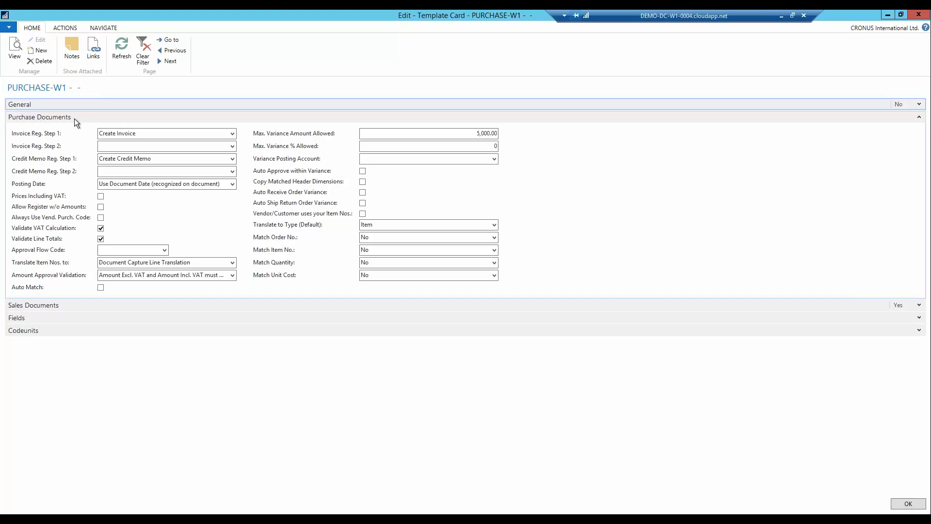
{"action": "left_click", "coordinate": [101, 206]}
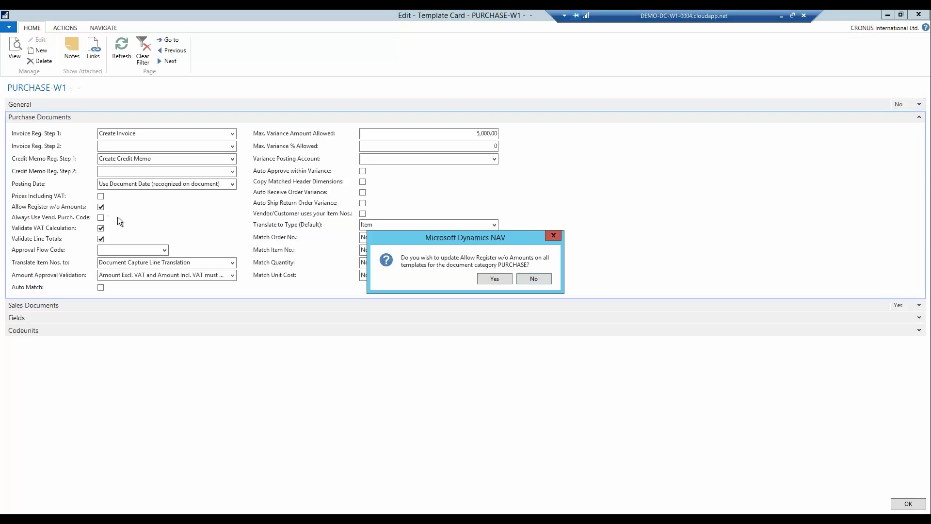
{"action": "left_click", "coordinate": [490, 278]}
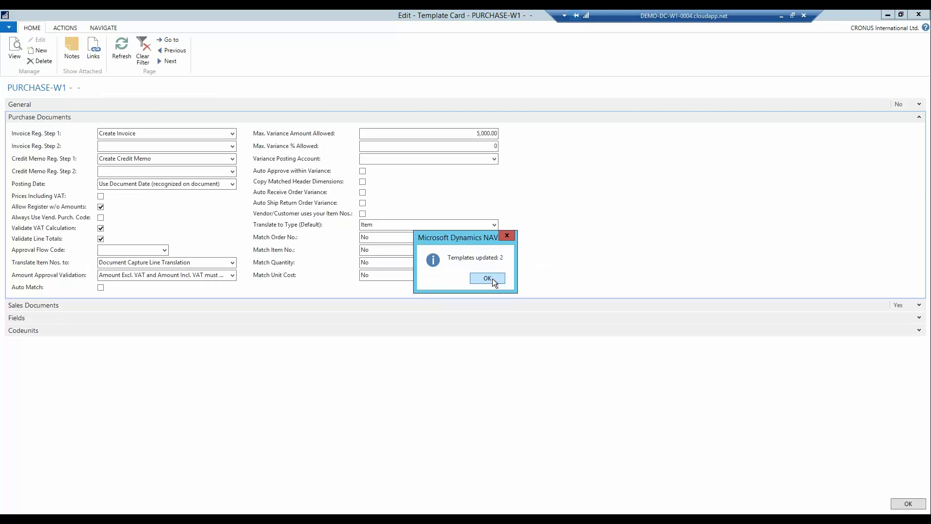
{"action": "left_click", "coordinate": [488, 278]}
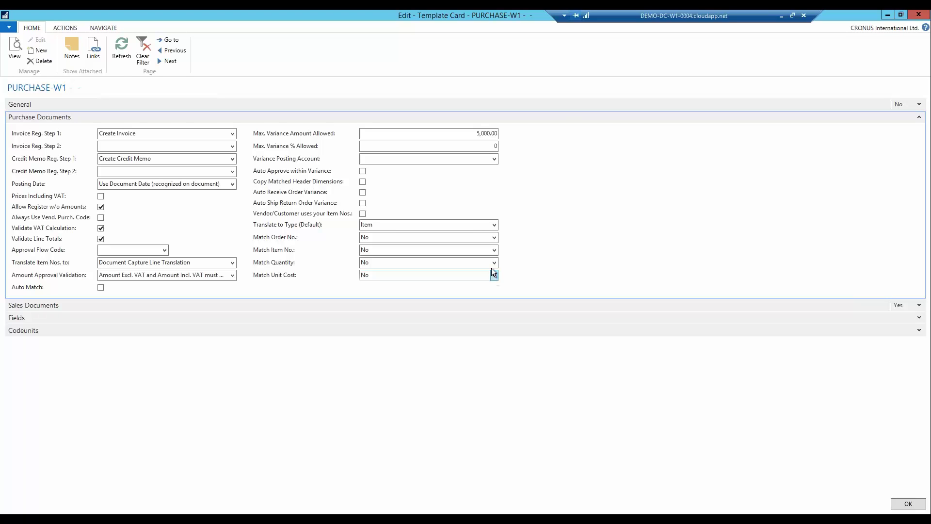
{"action": "key", "text": "Escape"}
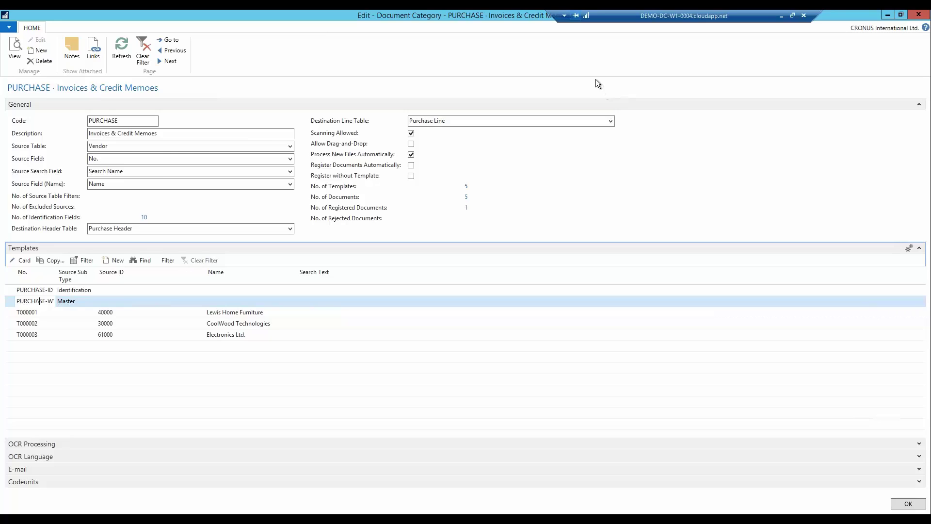
{"action": "key", "text": "Escape"}
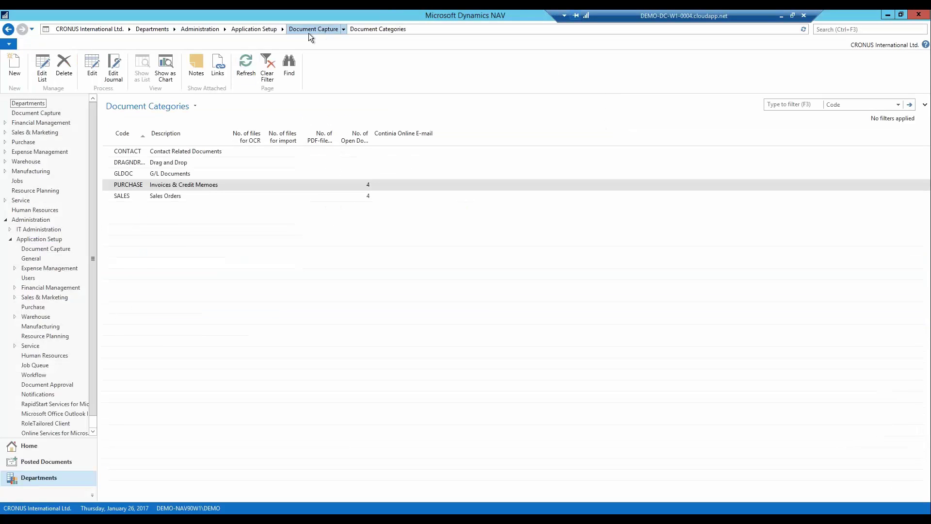
- Register the Lewis Home Furniture document with G/L account 8130 as purchase invoice 1006
{"action": "left_click", "coordinate": [309, 33]}
{"action": "left_click", "coordinate": [61, 444]}
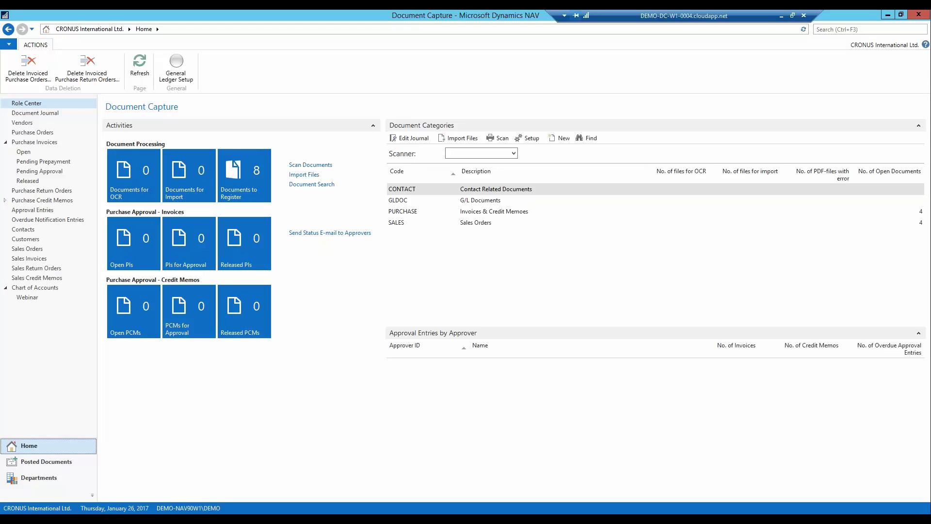
{"action": "left_click", "coordinate": [392, 211]}
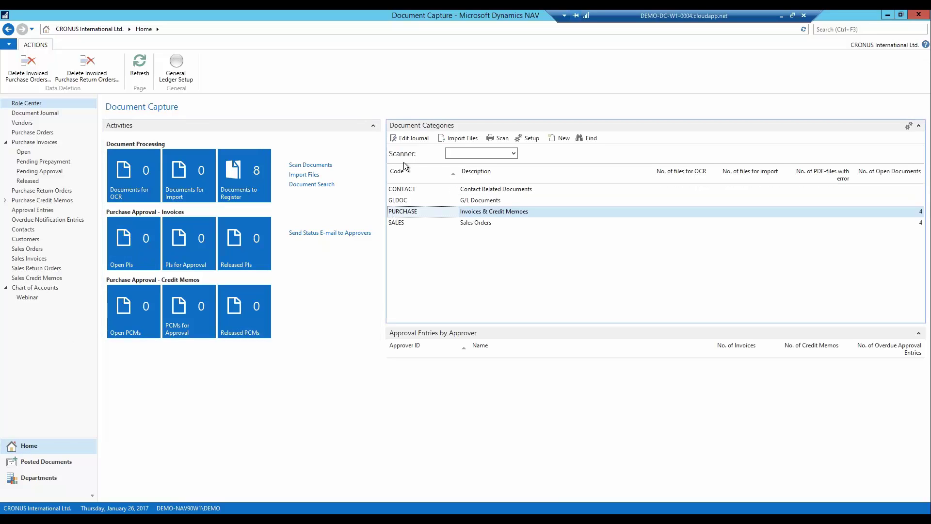
{"action": "left_click", "coordinate": [412, 138]}
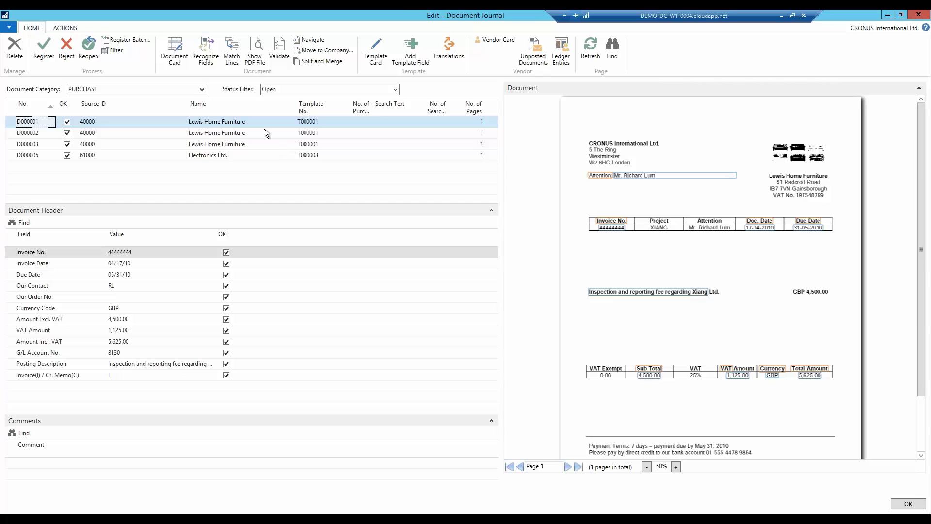
{"action": "left_click", "coordinate": [156, 351]}
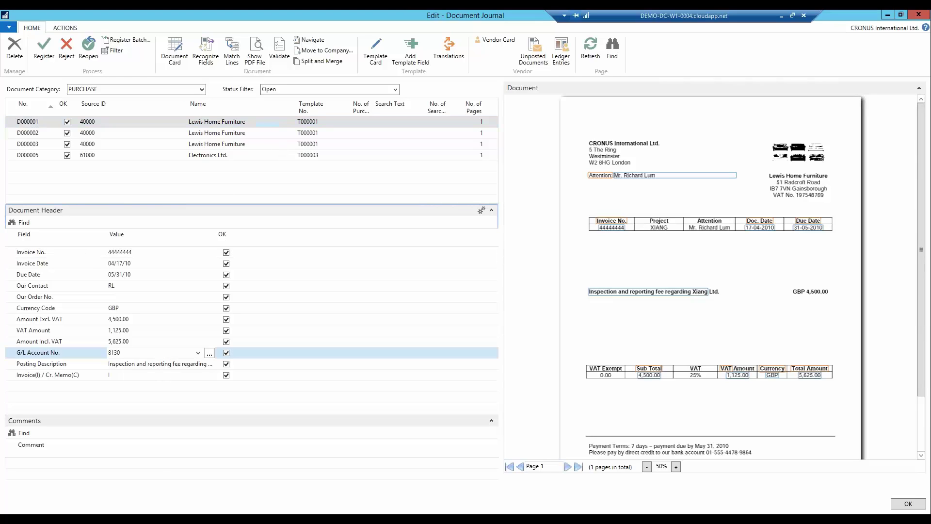
{"action": "double_click", "coordinate": [156, 347]}
{"action": "left_click", "coordinate": [45, 55]}
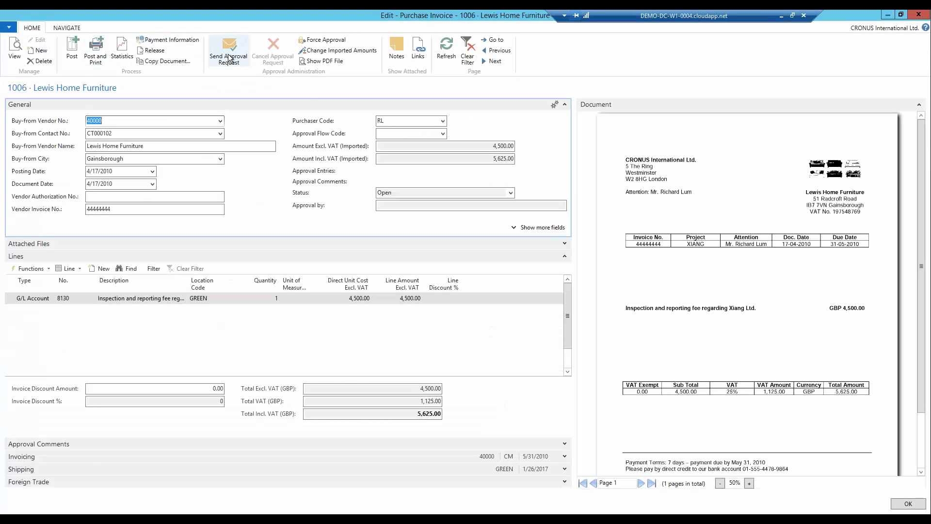
- Send invoice 1006 for approval and view its purchase allocation PA000003
{"action": "left_click", "coordinate": [230, 53]}
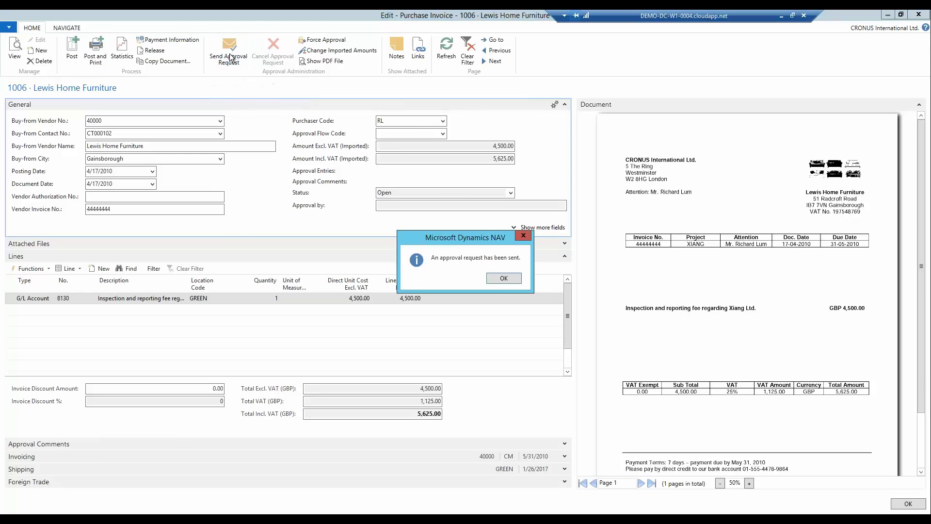
{"action": "left_click", "coordinate": [502, 278]}
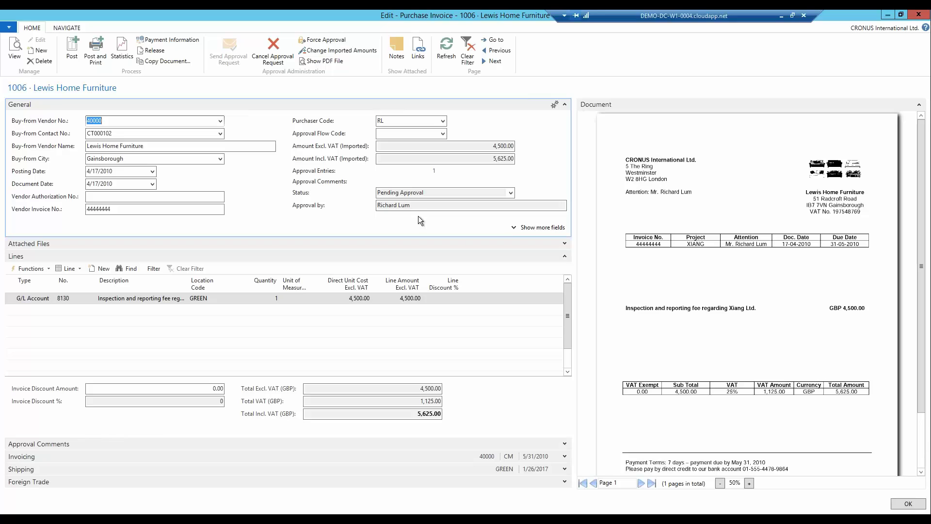
{"action": "left_click", "coordinate": [71, 30]}
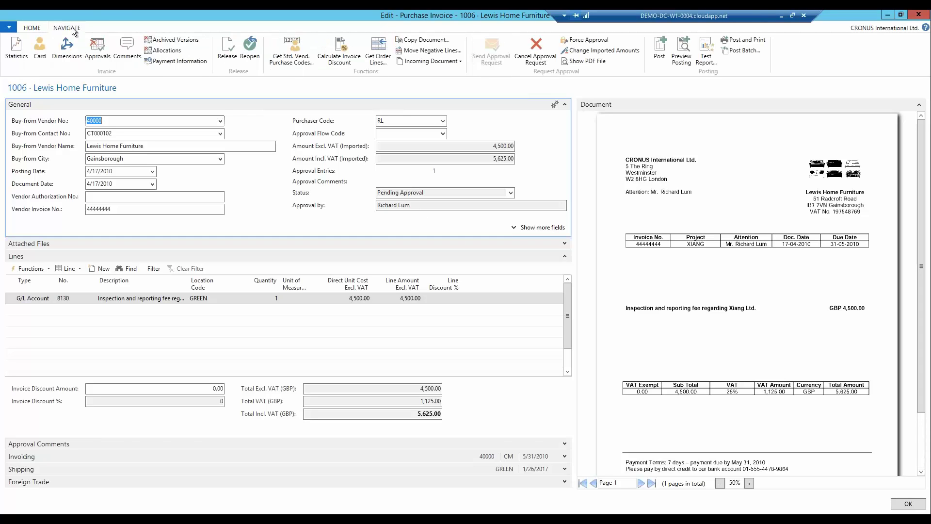
{"action": "left_click", "coordinate": [161, 51]}
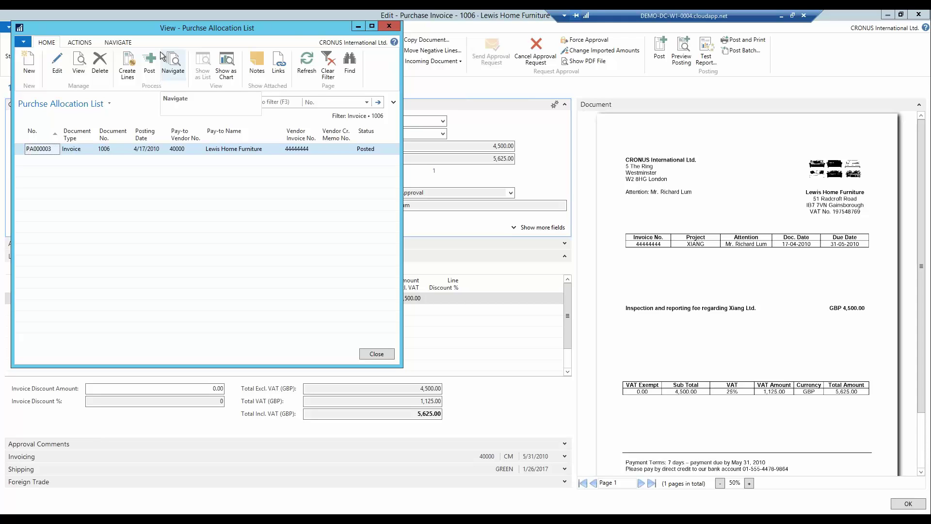
- Inspect the G/L entries related to allocation PA000003, then switch to Continia Online approvals
{"action": "left_click", "coordinate": [79, 62]}
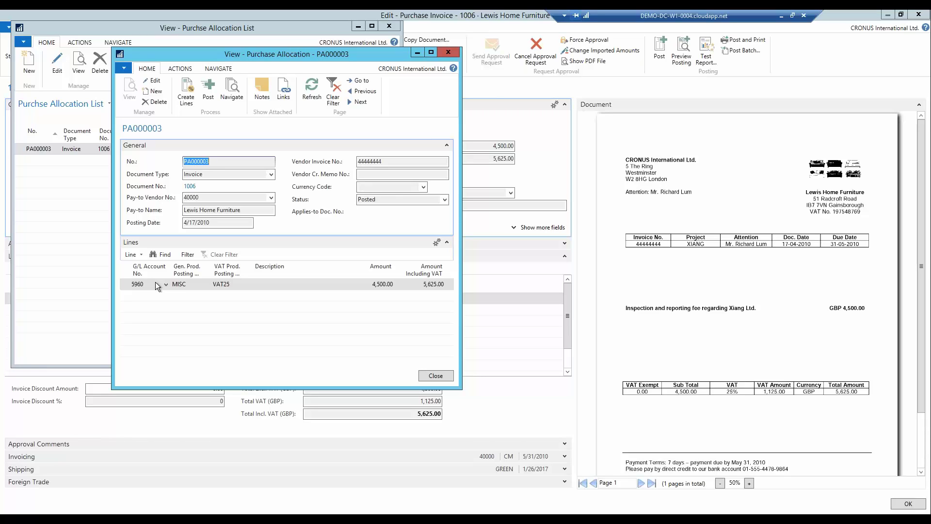
{"action": "left_click", "coordinate": [234, 97]}
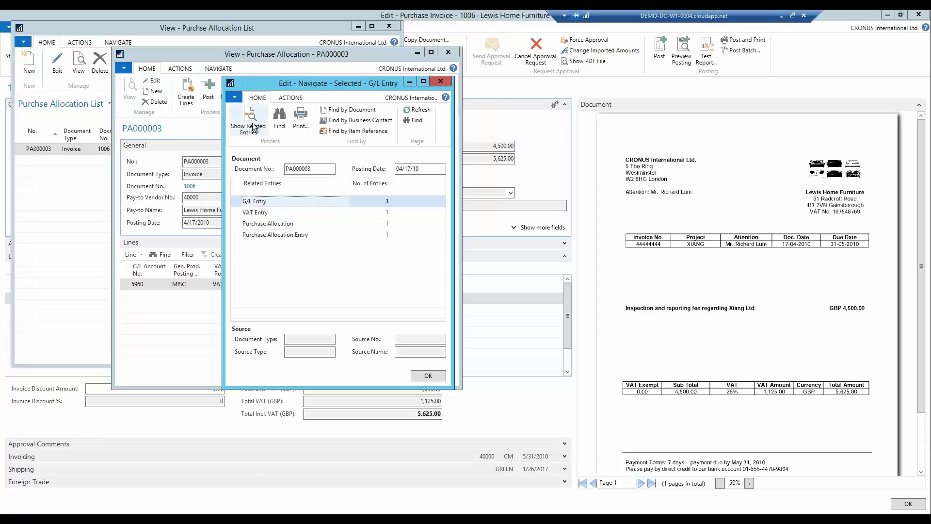
{"action": "left_click", "coordinate": [252, 123]}
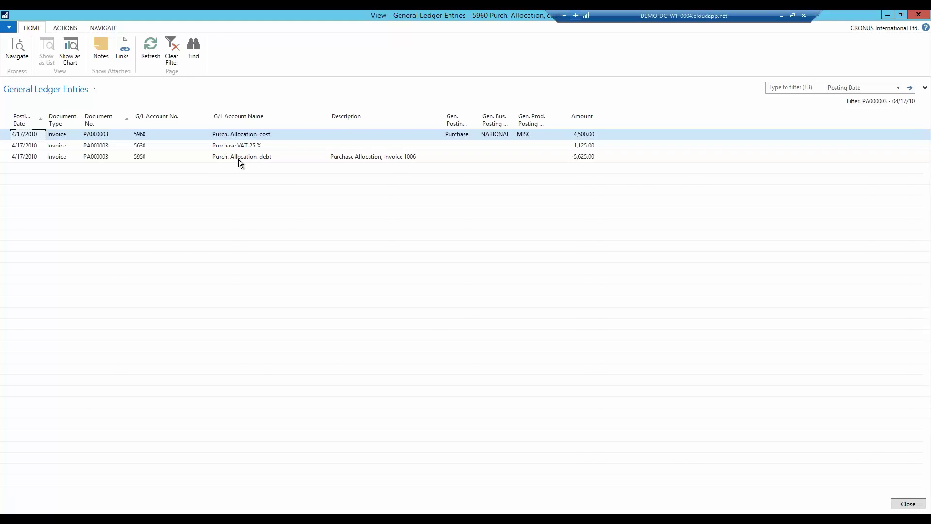
{"action": "key", "text": "Escape"}
{"action": "key", "text": "Escape"}
{"action": "key", "text": "Escape"}
{"action": "key", "text": "Escape"}
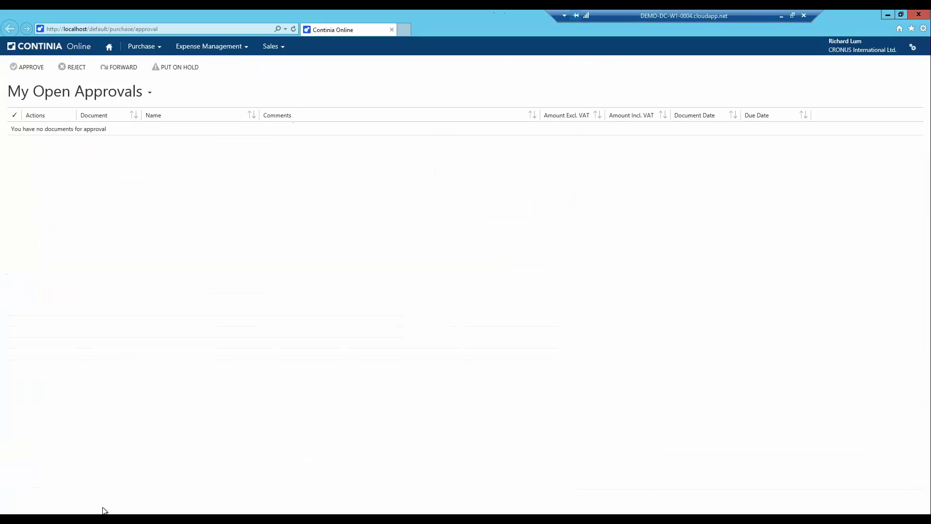
{"action": "key", "text": "F5"}
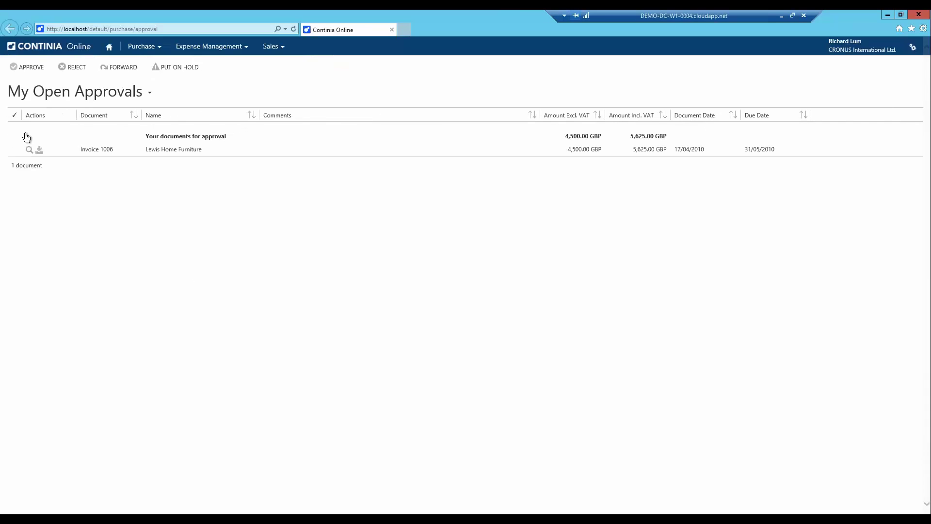
- Select and approve the Lewis Home Furniture invoice 1006 in Continia Online
{"action": "left_click", "coordinate": [15, 151]}
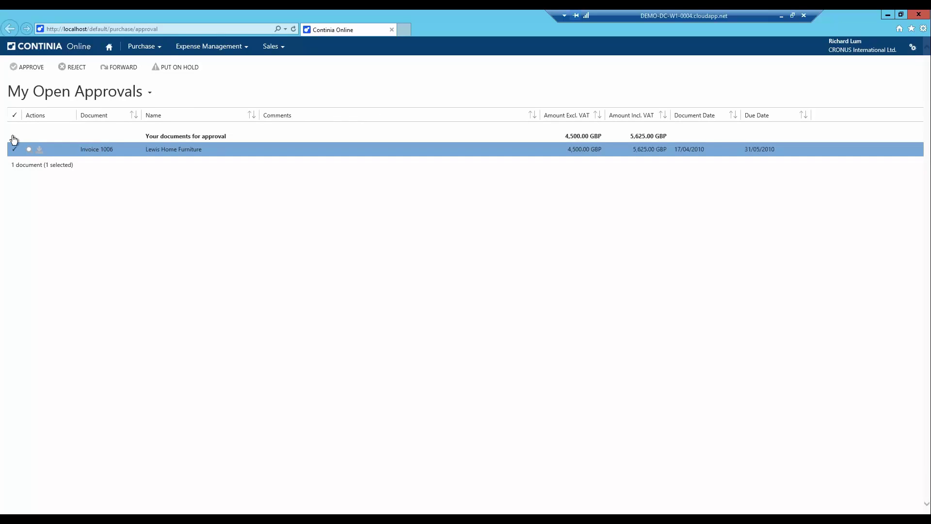
{"action": "left_click", "coordinate": [27, 68]}
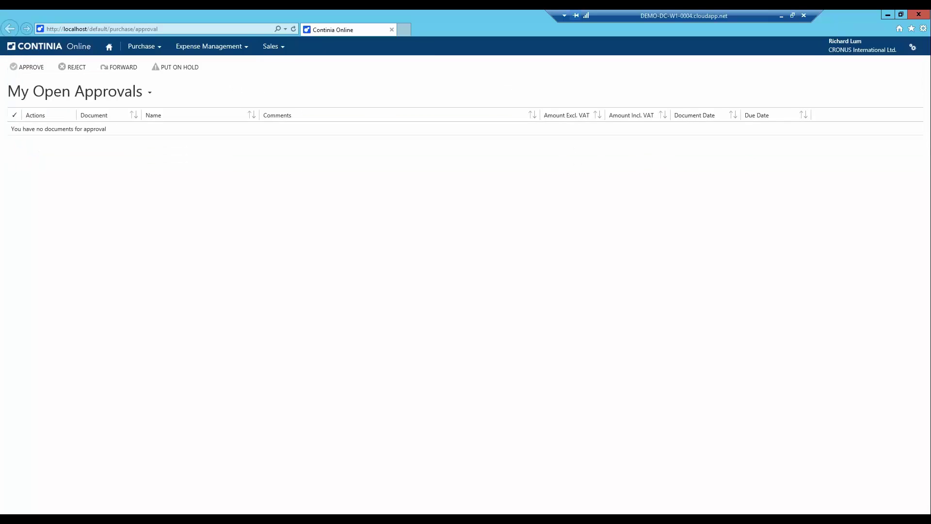
{"action": "left_click", "coordinate": [887, 15]}
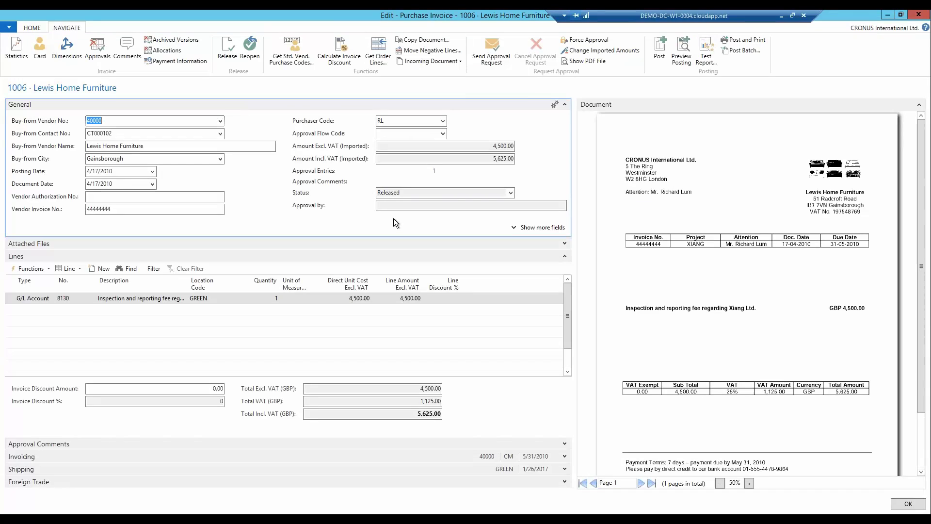
- Post released invoice 1006 as 108037 and open the Webinar chart of accounts
{"action": "left_click", "coordinate": [32, 28]}
{"action": "left_click", "coordinate": [72, 44]}
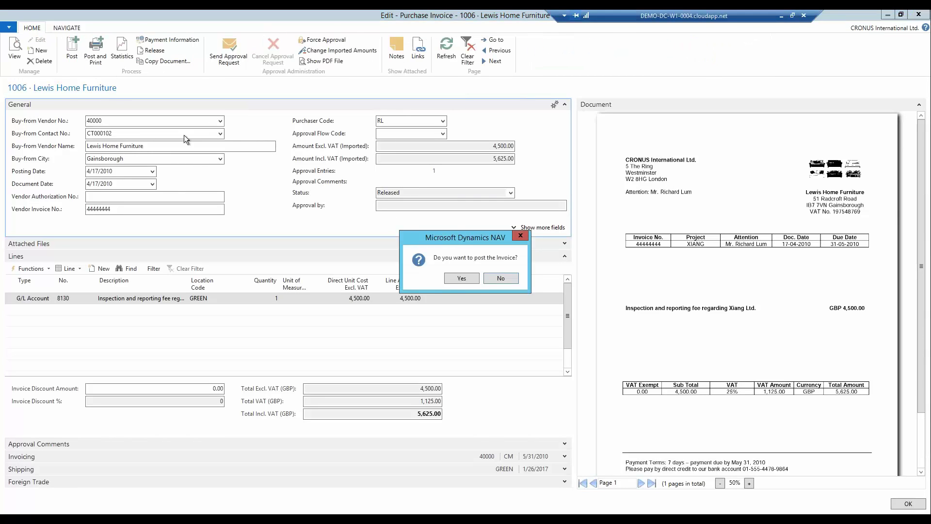
{"action": "left_click", "coordinate": [463, 278]}
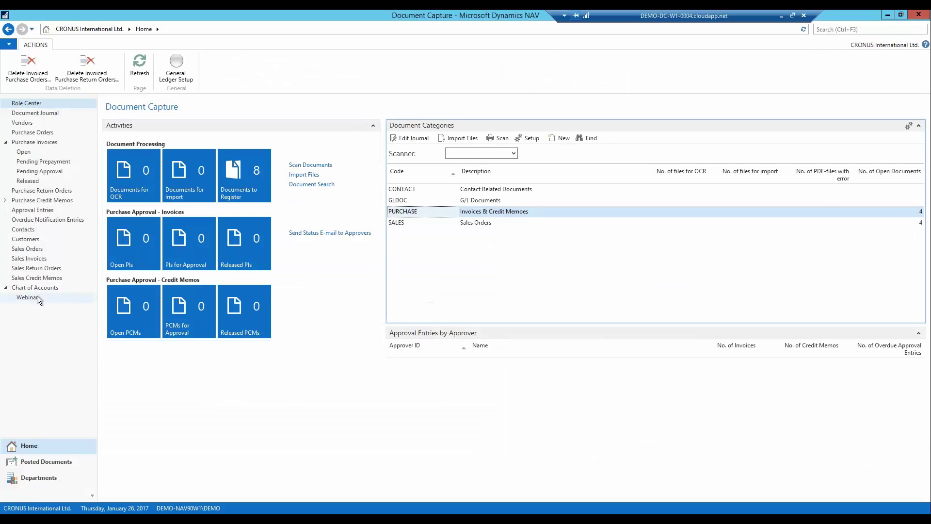
{"action": "left_click", "coordinate": [36, 297]}
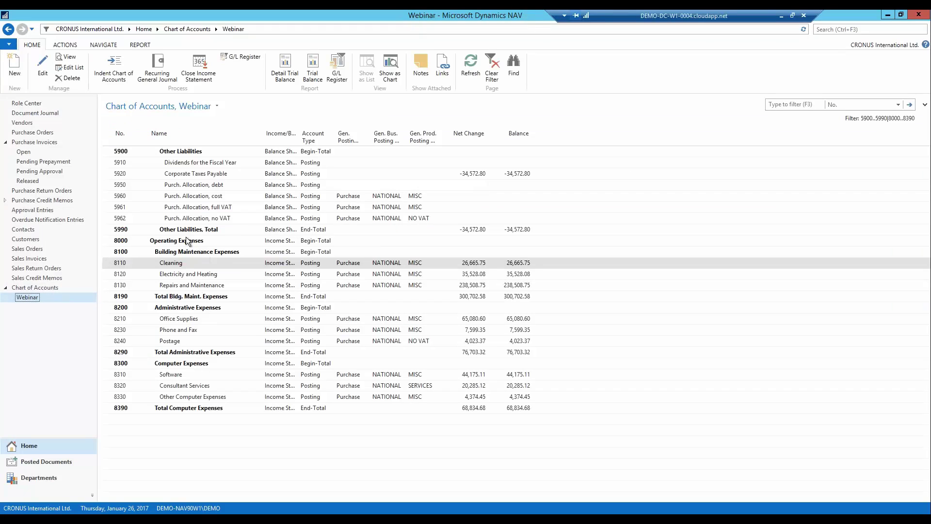
- Trace account 5960's -4,500.00 entry to its PA000004 reversal G/L entries
{"action": "left_click", "coordinate": [198, 199]}
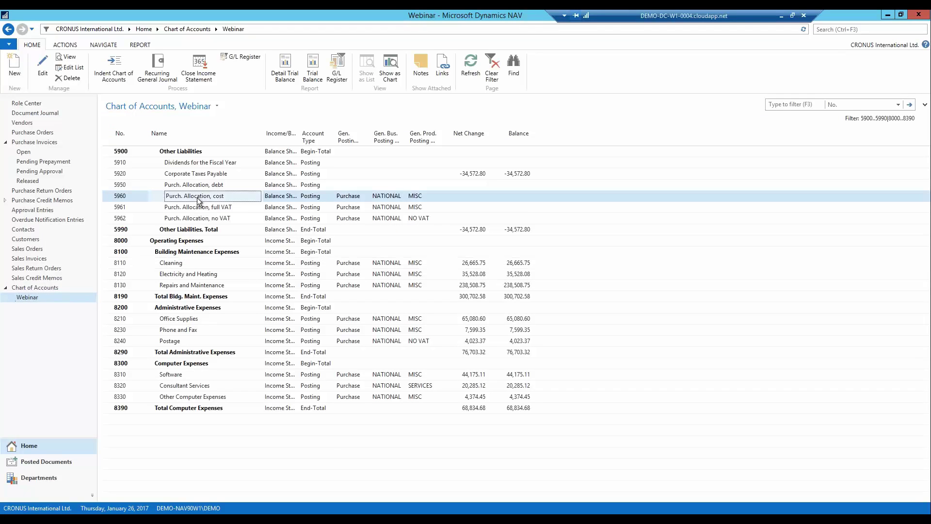
{"action": "key", "text": "ctrl+F7"}
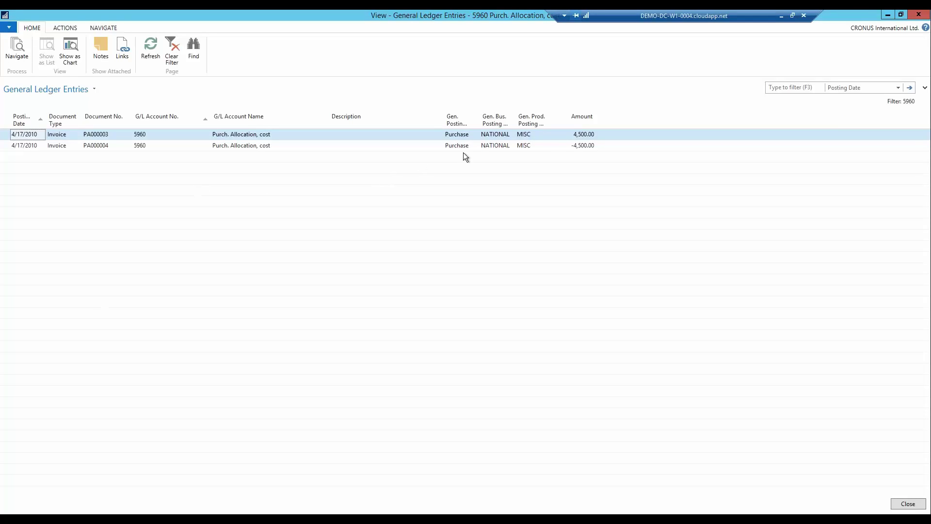
{"action": "left_click", "coordinate": [580, 146]}
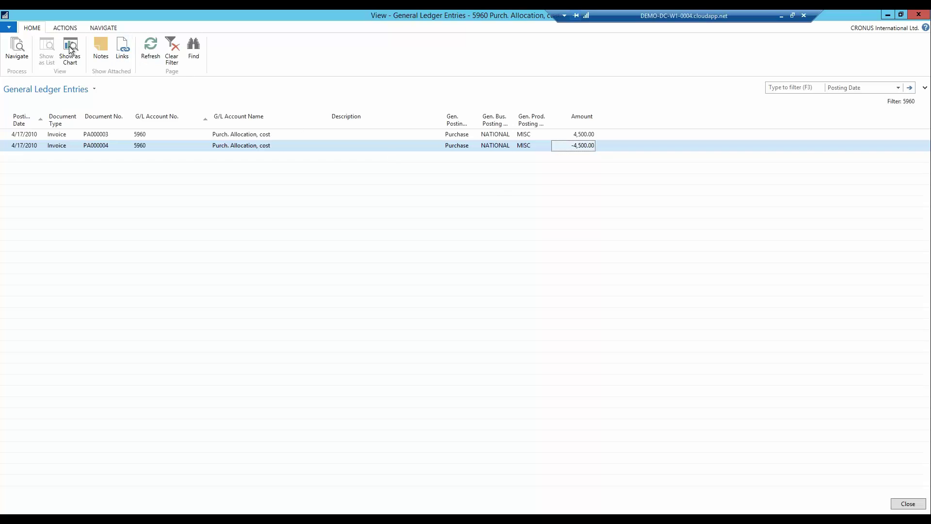
{"action": "left_click", "coordinate": [18, 51]}
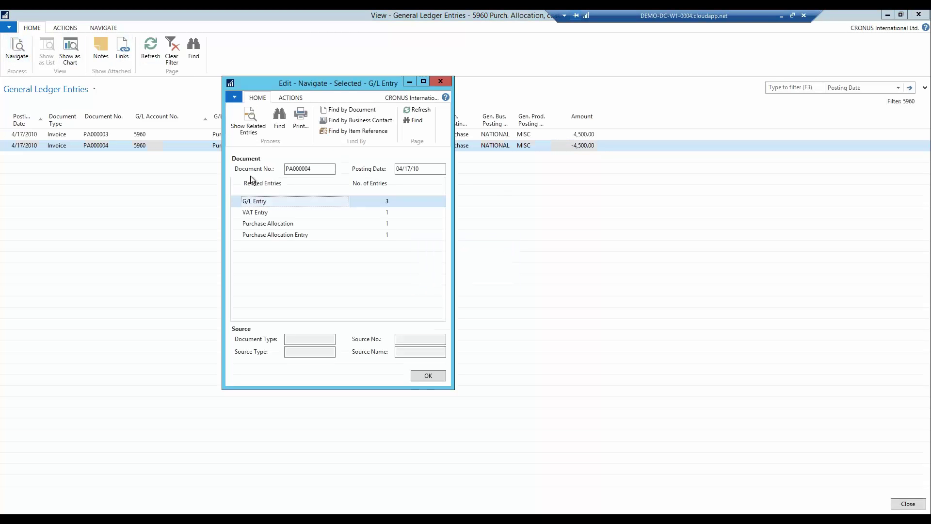
{"action": "left_click", "coordinate": [251, 116]}
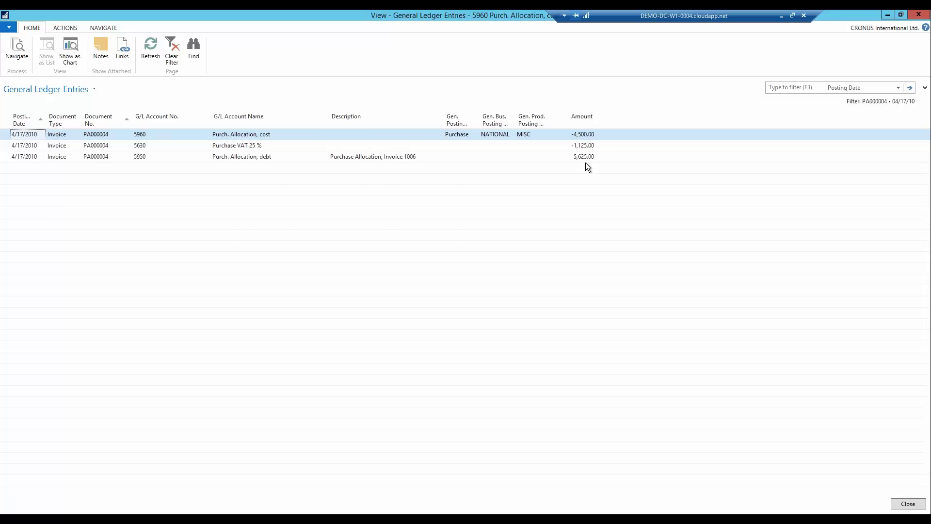
{"action": "key", "text": "Escape"}
{"action": "key", "text": "Escape"}
{"action": "key", "text": "Escape"}
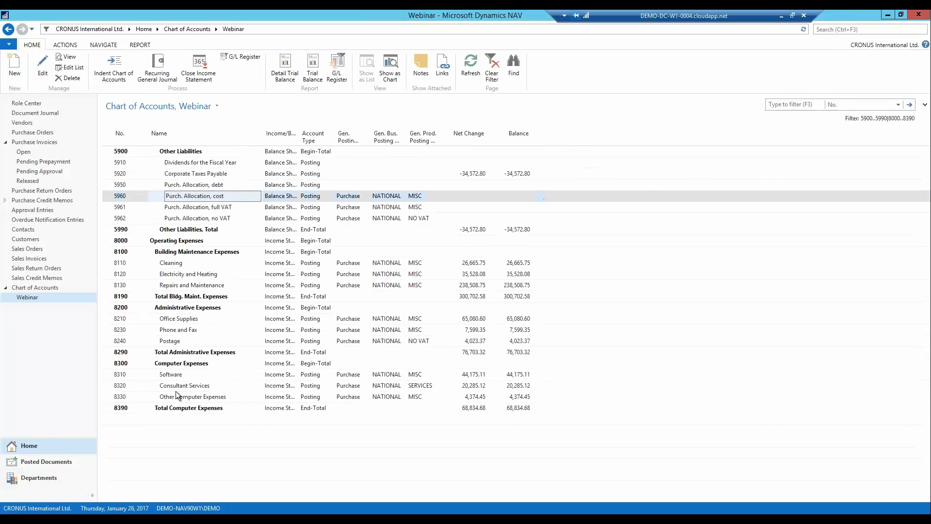
- Check posted invoice 108037's G/L entries, including 4,500.00 on account 8130
{"action": "left_click", "coordinate": [69, 461]}
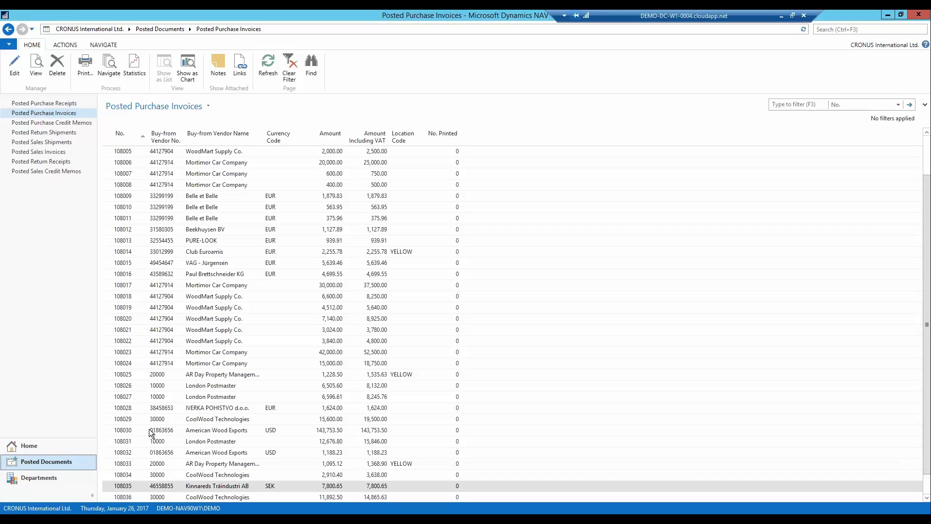
{"action": "scroll", "coordinate": [204, 436], "scroll_direction": "down", "scroll_amount": 2}
{"action": "left_click", "coordinate": [217, 486]}
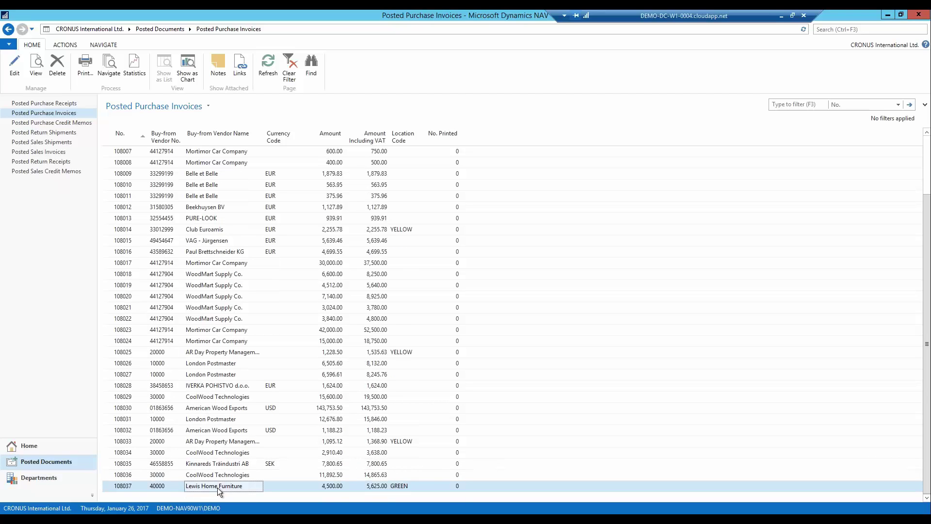
{"action": "left_click", "coordinate": [112, 63]}
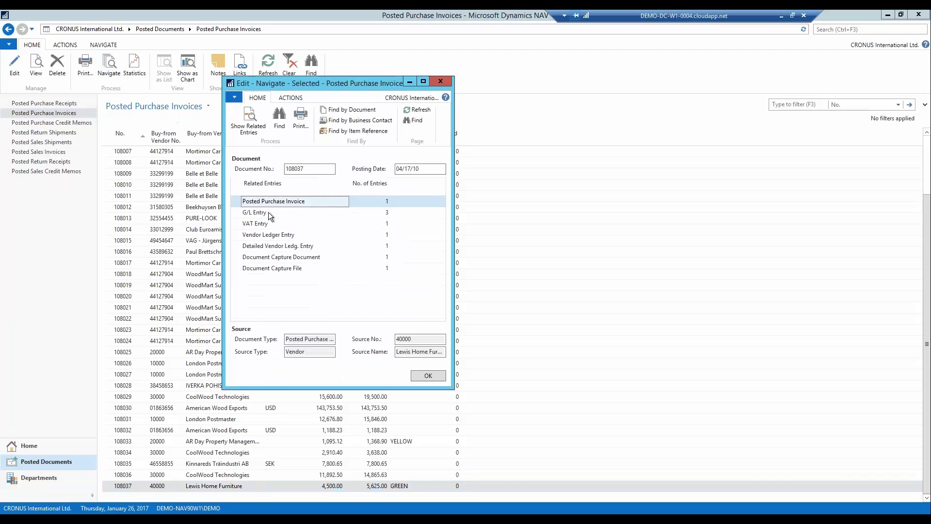
{"action": "left_click", "coordinate": [269, 213]}
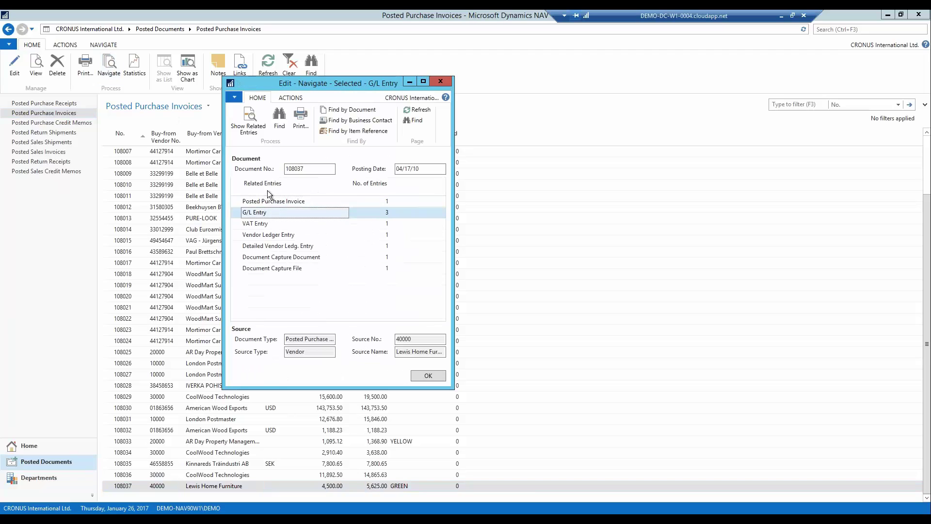
{"action": "left_click", "coordinate": [254, 123]}
{"action": "left_click", "coordinate": [152, 140]}
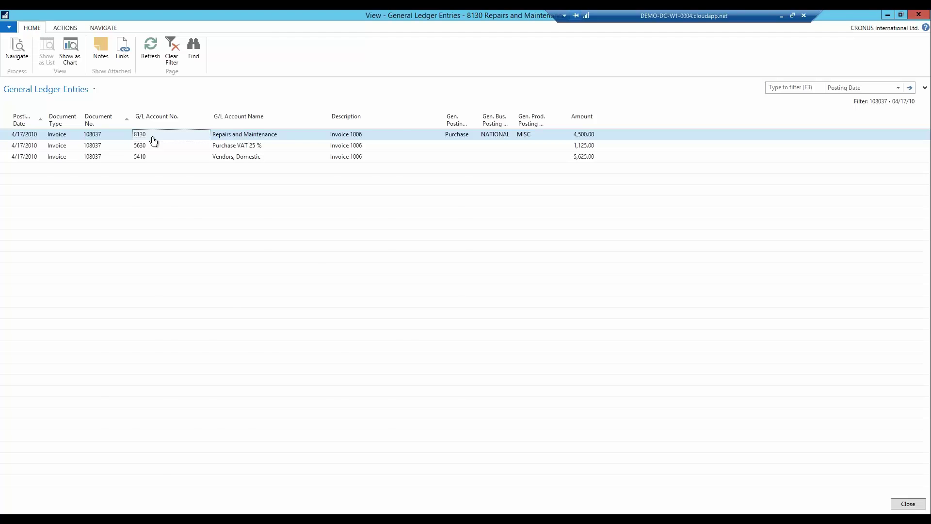
{"action": "key", "text": "Escape"}
{"action": "key", "text": "Escape"}
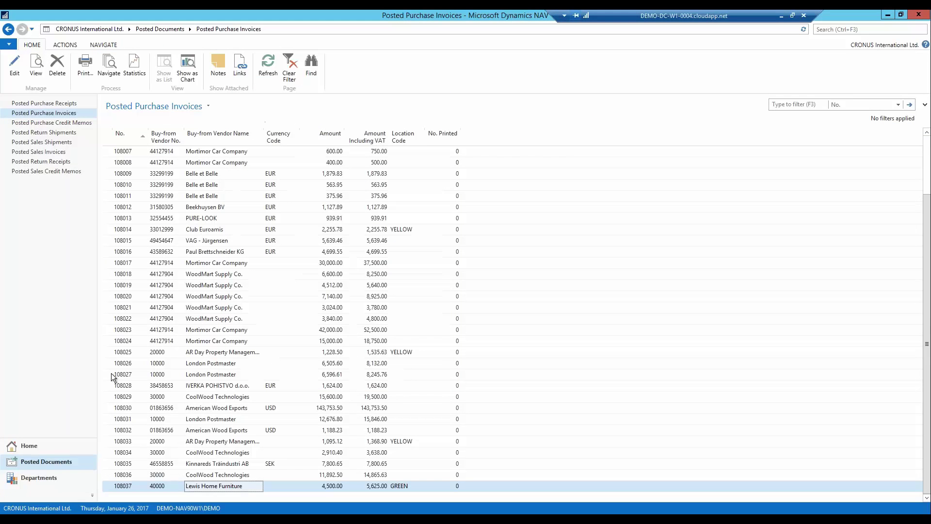
{"action": "left_click", "coordinate": [74, 449]}
{"action": "left_click", "coordinate": [46, 106]}
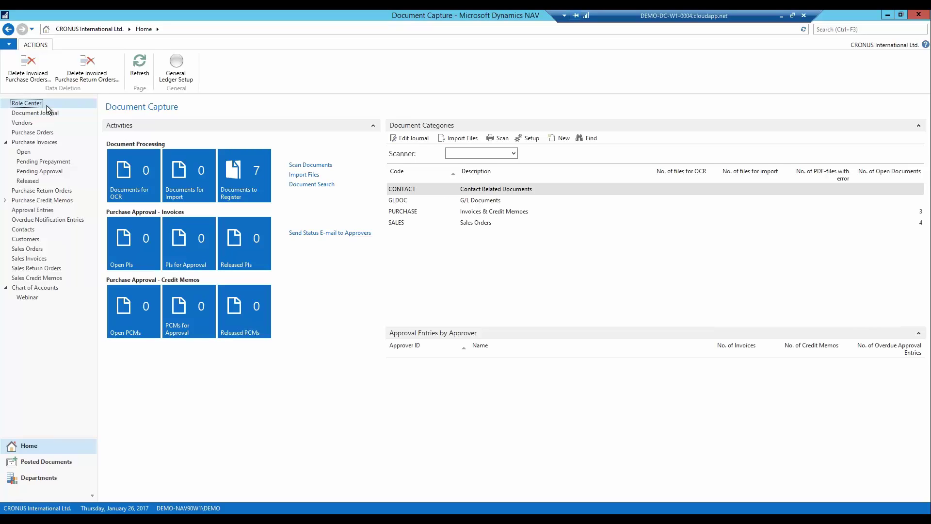
- In Document Capture Setup, base purchase allocation amounts on lines or imported amounts
{"action": "left_click", "coordinate": [39, 477]}
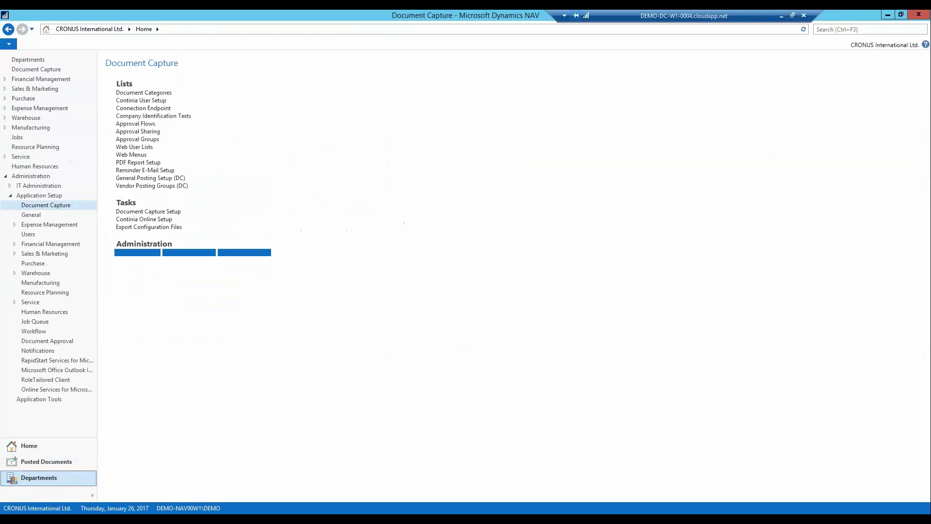
{"action": "left_click", "coordinate": [163, 212]}
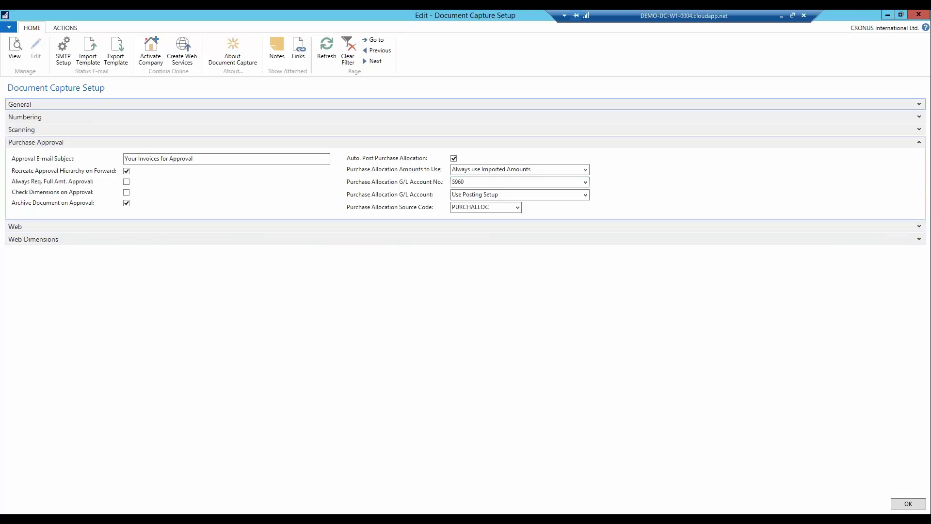
{"action": "left_click", "coordinate": [585, 169]}
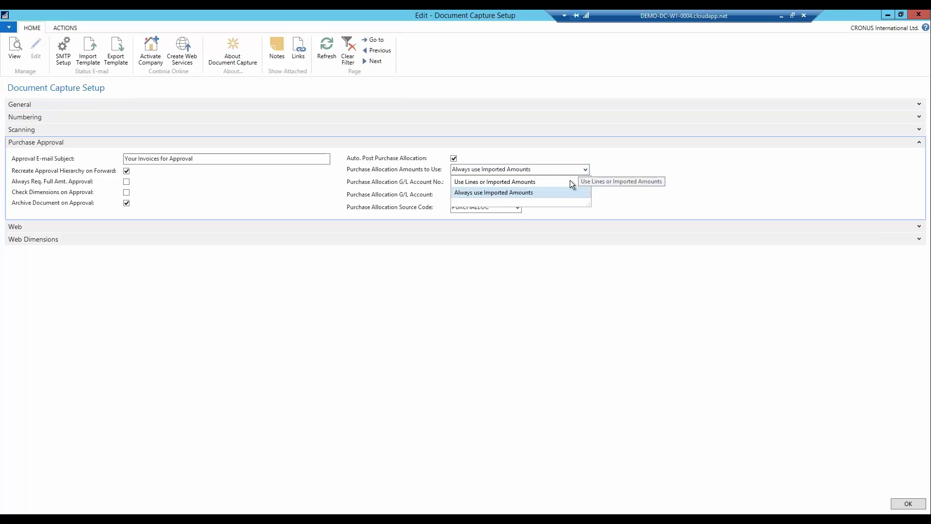
{"action": "left_click", "coordinate": [572, 183]}
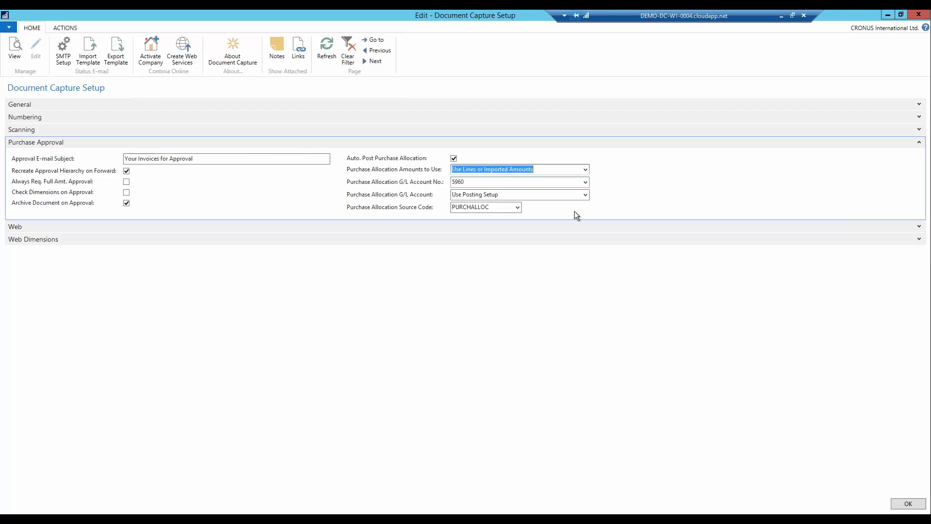
- Set Purchase Allocation G/L Account to 'Use Account on Purchase Lines', save, and return home
{"action": "left_click", "coordinate": [585, 195]}
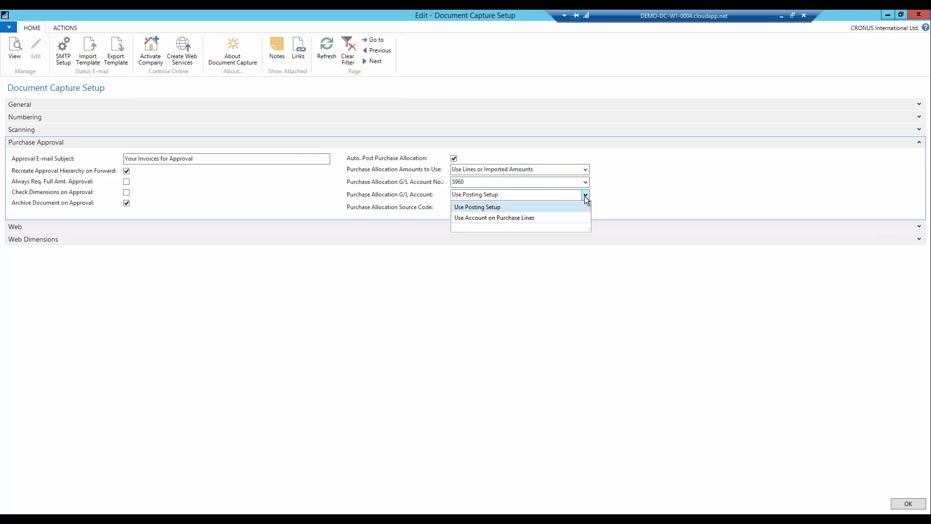
{"action": "left_click", "coordinate": [566, 220]}
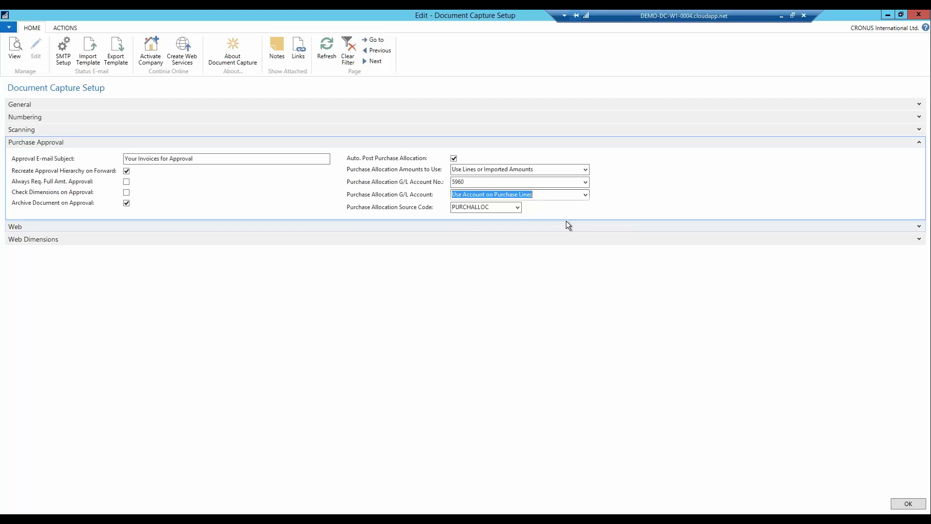
{"action": "key", "text": "shift+Tab"}
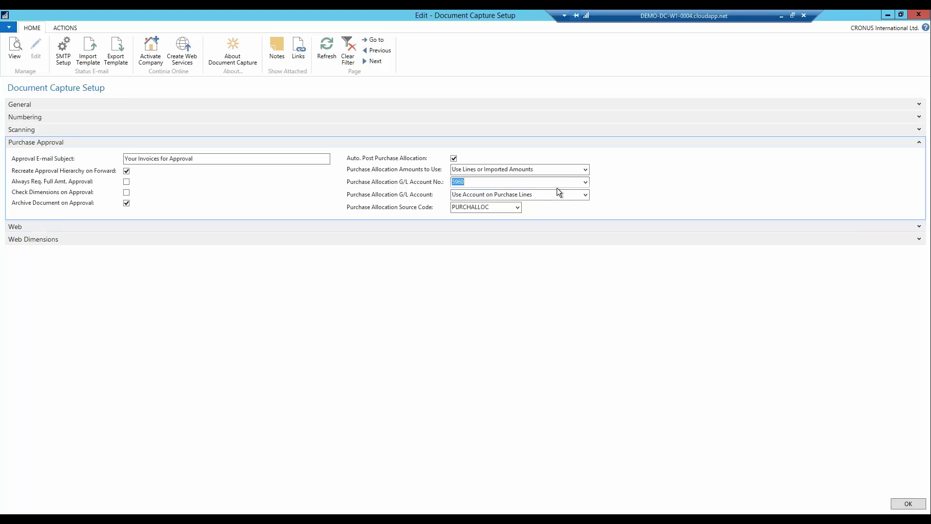
{"action": "key", "text": "Escape"}
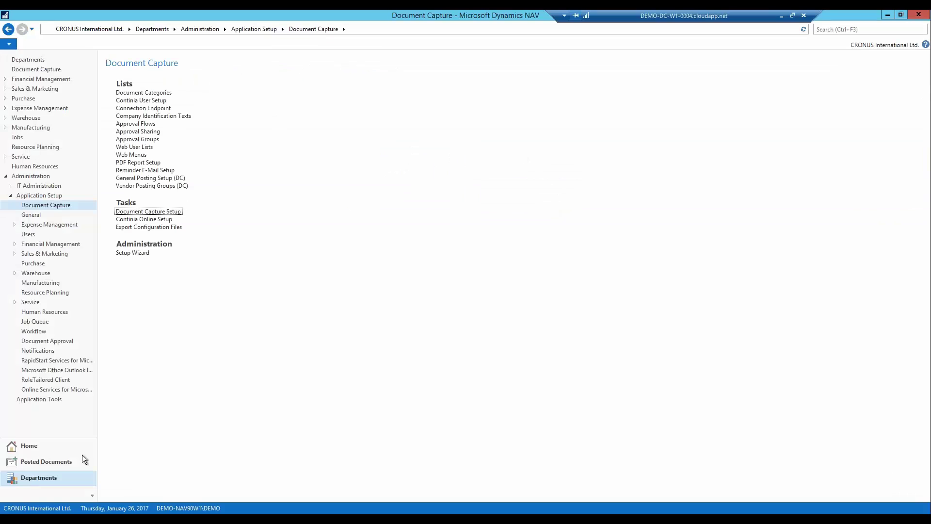
{"action": "left_click", "coordinate": [66, 447]}
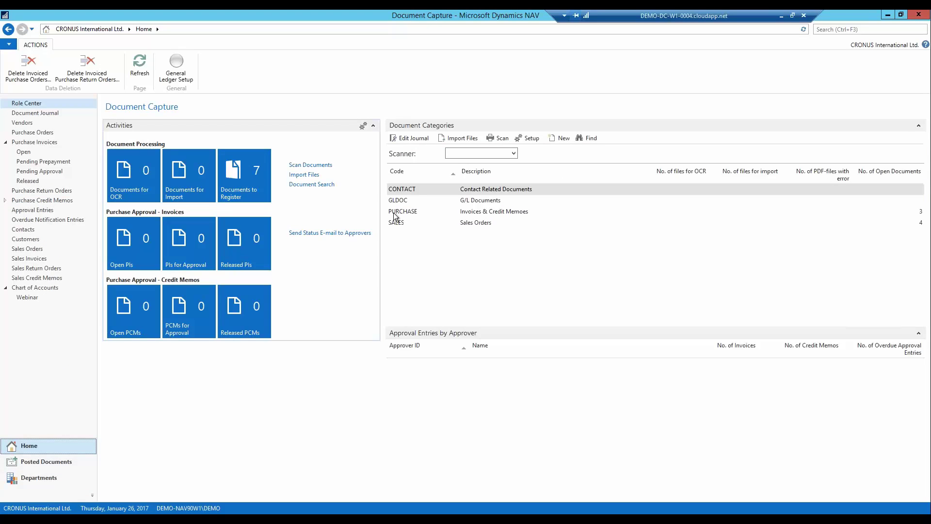
- Open the card for Electronics Ltd. document D000005 from the PURCHASE document journal
{"action": "left_click", "coordinate": [394, 213]}
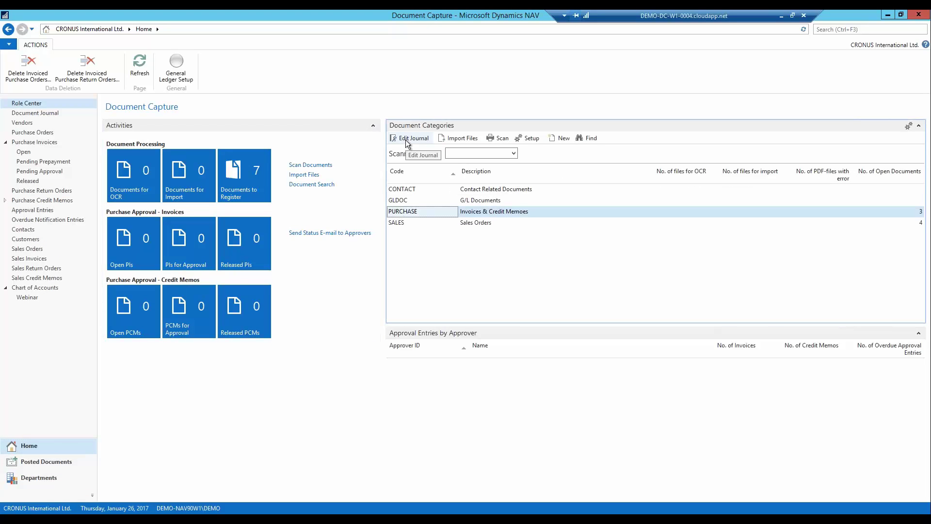
{"action": "left_click", "coordinate": [406, 140]}
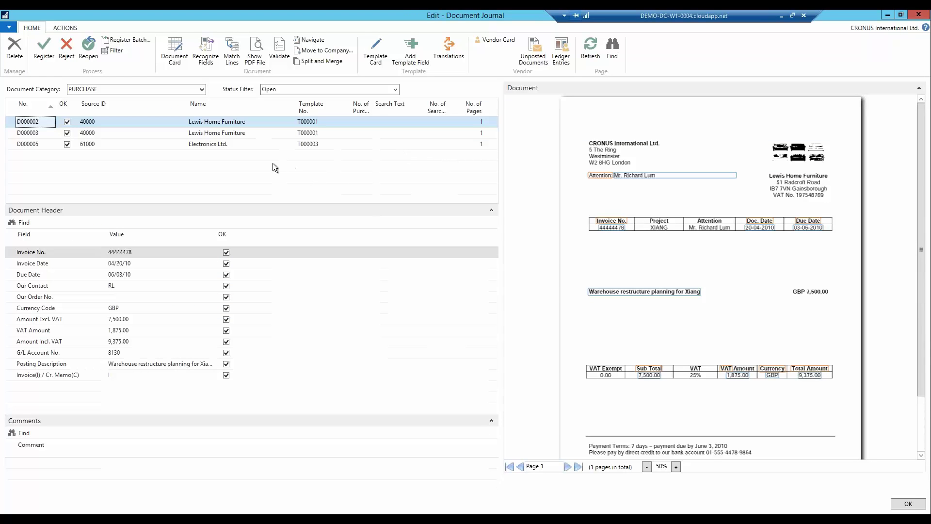
{"action": "left_click", "coordinate": [221, 144]}
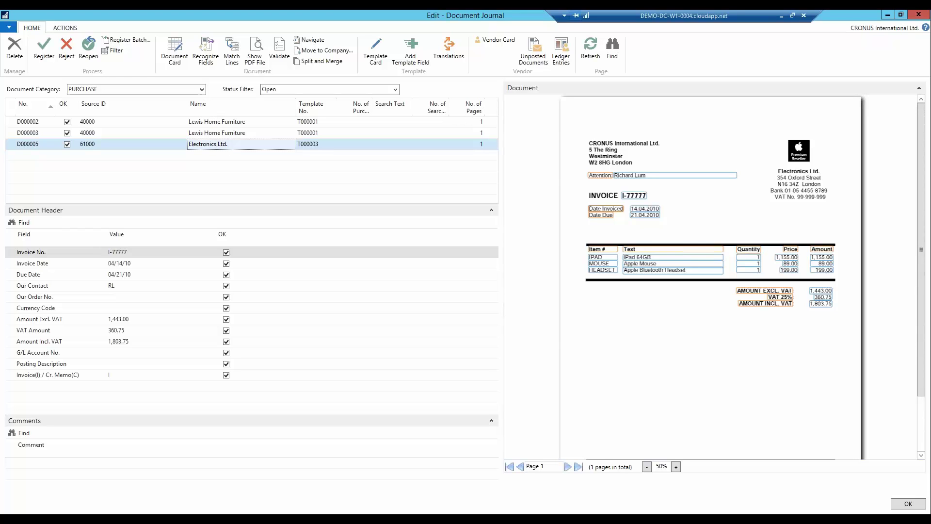
{"action": "left_click", "coordinate": [175, 51]}
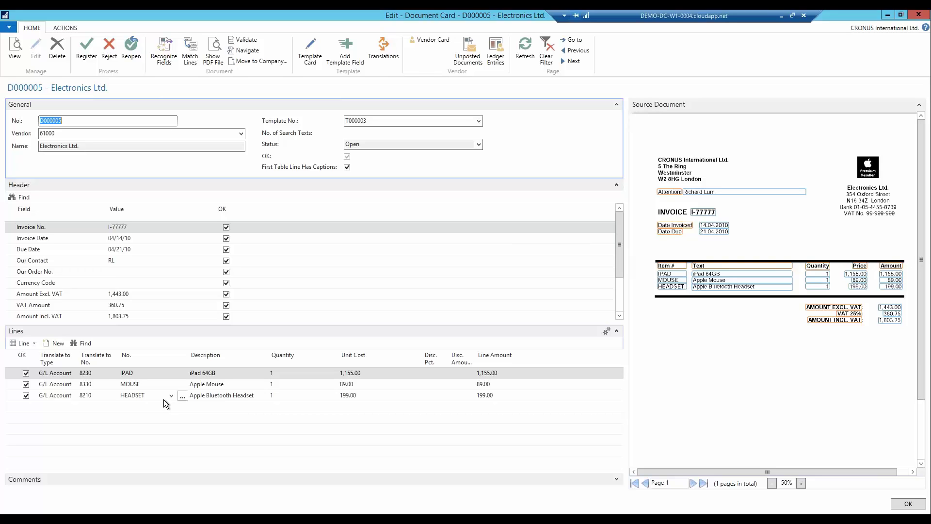
- Verify the line G/L accounts (MOUSE 8330, HEADSET 8210), then close the card
{"action": "left_click", "coordinate": [102, 381]}
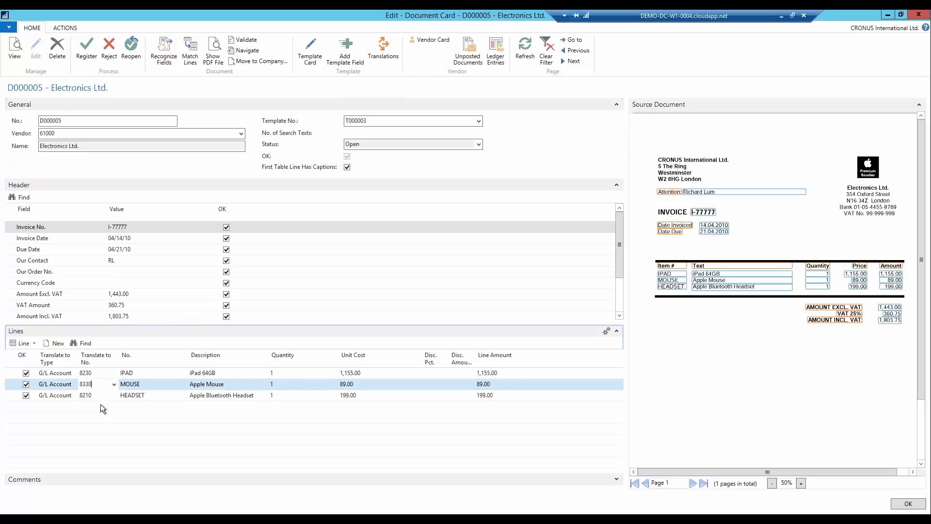
{"action": "left_click", "coordinate": [104, 396]}
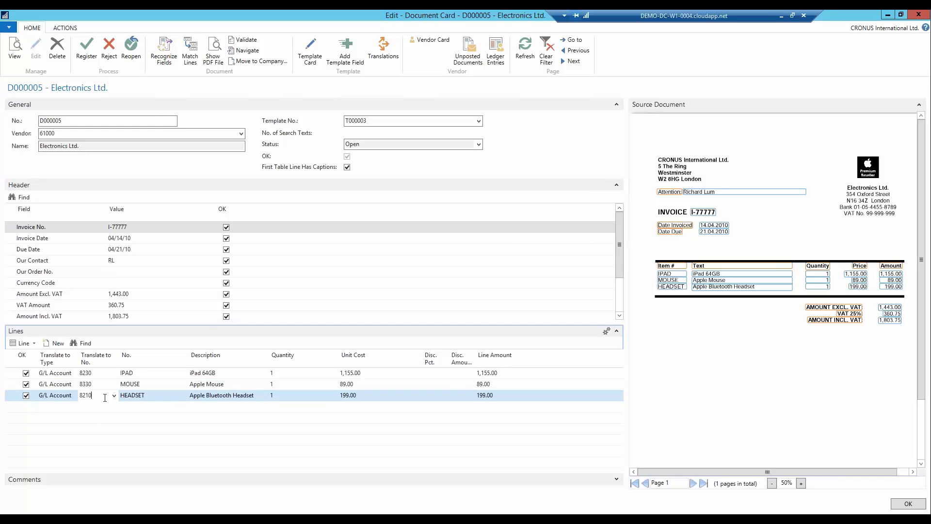
{"action": "key", "text": "Escape"}
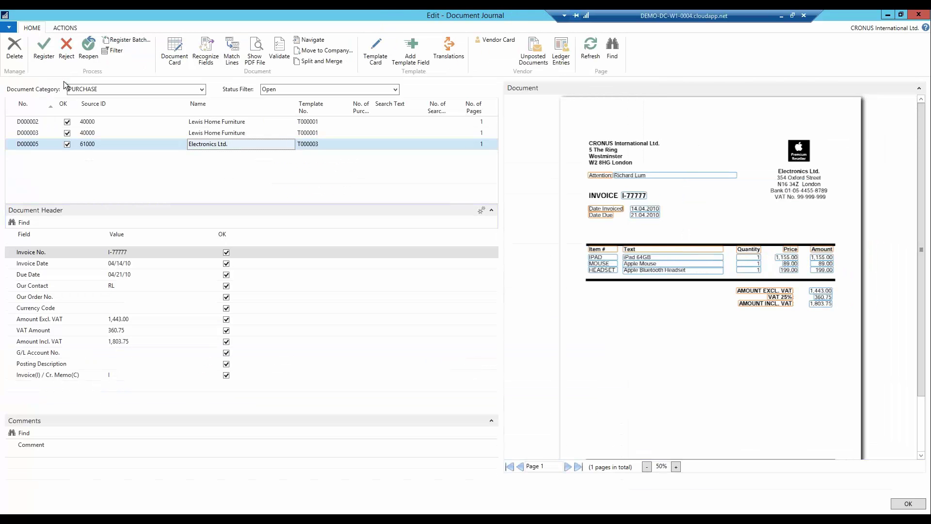
- Register D000005 as purchase invoice 1007, send it for approval, and view its allocations
{"action": "left_click", "coordinate": [44, 51]}
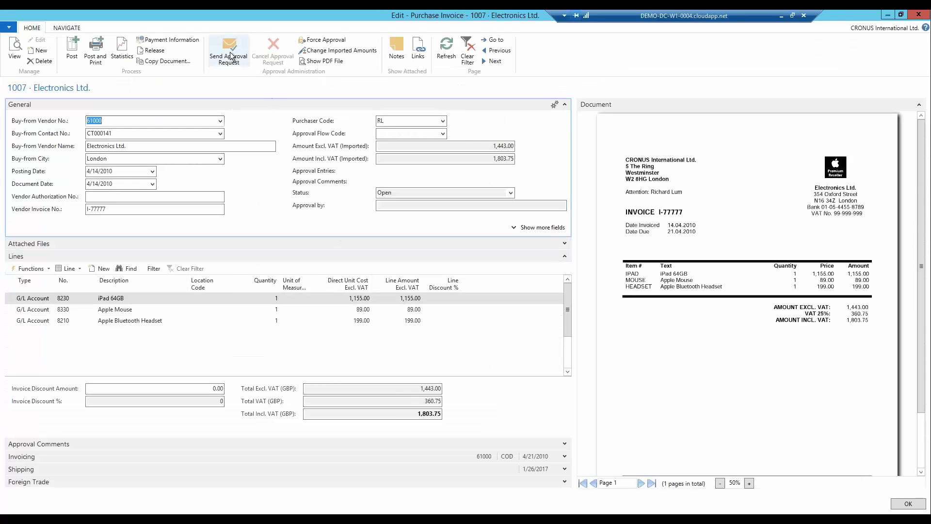
{"action": "left_click", "coordinate": [504, 279]}
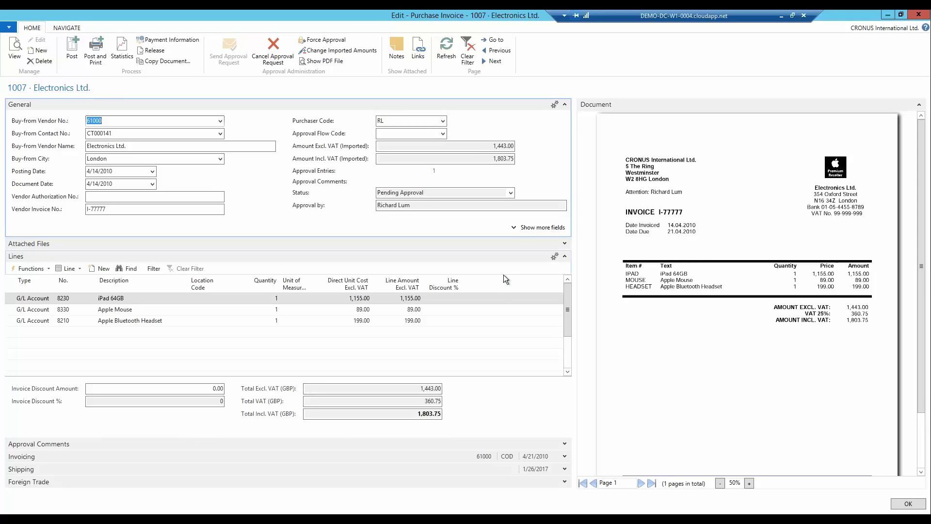
{"action": "left_click", "coordinate": [68, 28]}
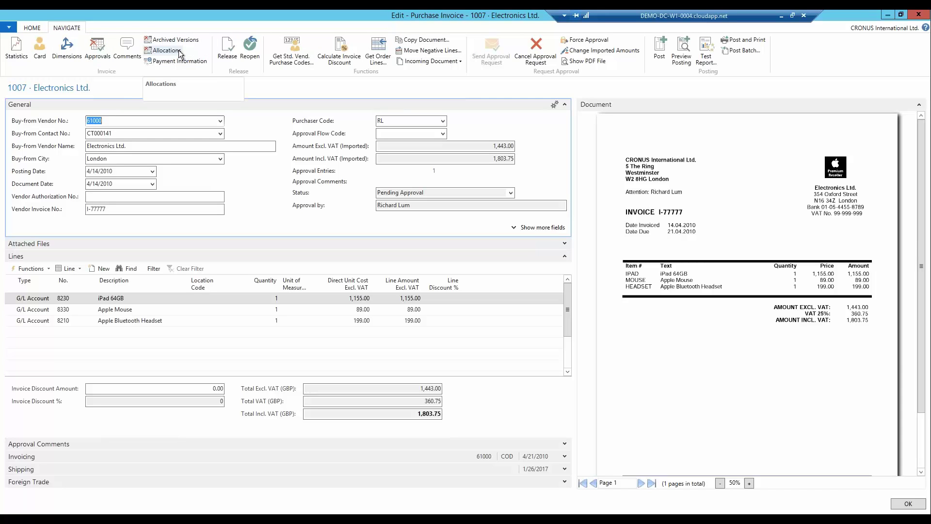
{"action": "left_click", "coordinate": [179, 52]}
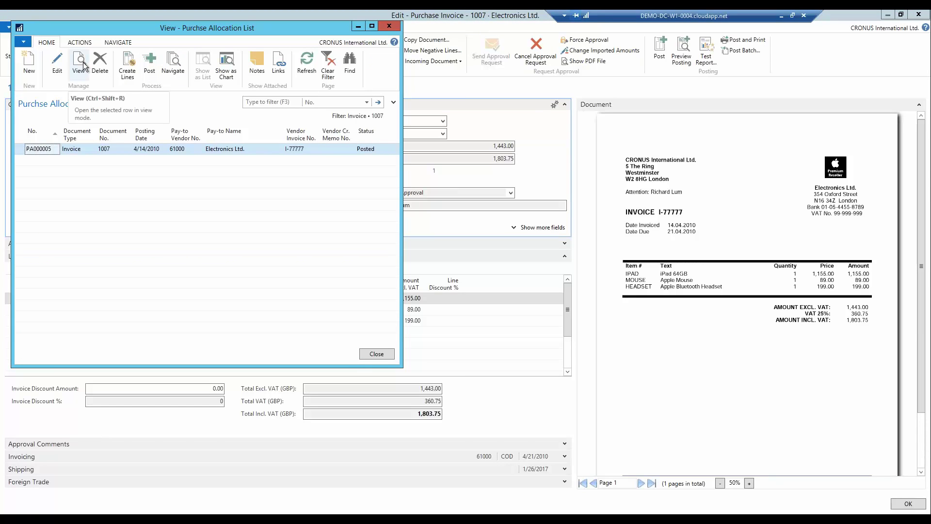
{"action": "left_click", "coordinate": [81, 65]}
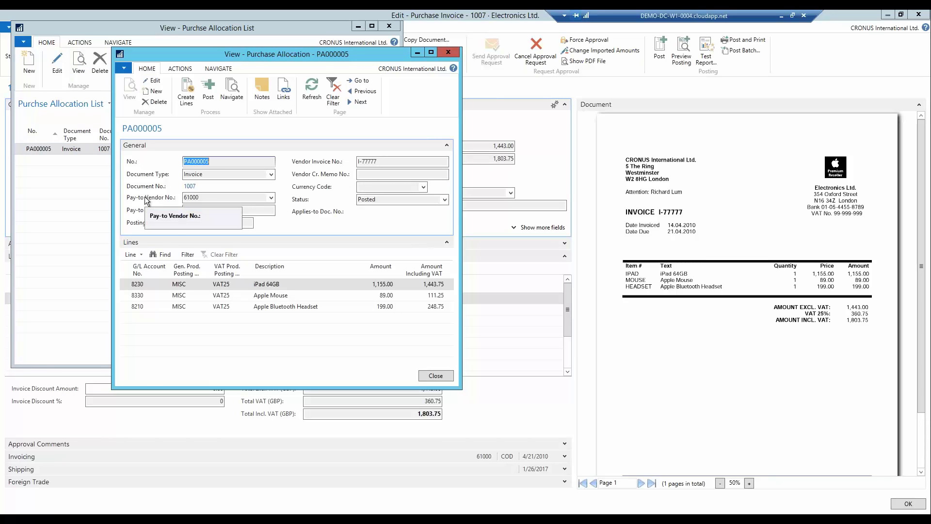
{"action": "left_click", "coordinate": [151, 284]}
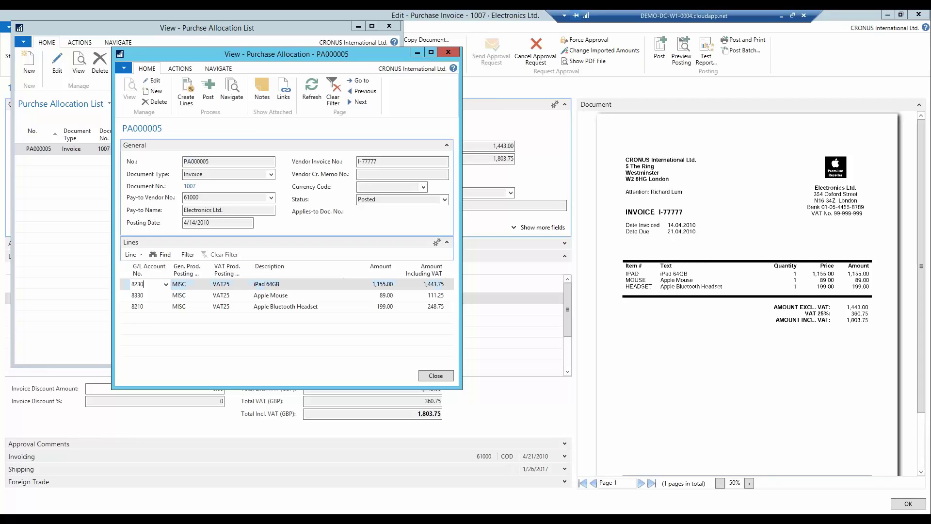
{"action": "left_click", "coordinate": [152, 295]}
{"action": "left_click", "coordinate": [152, 306]}
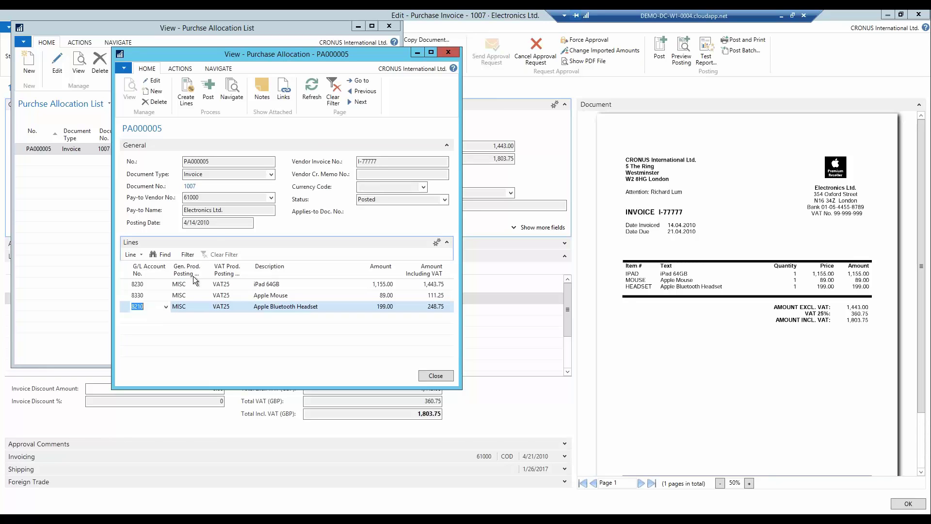
{"action": "left_click", "coordinate": [232, 90]}
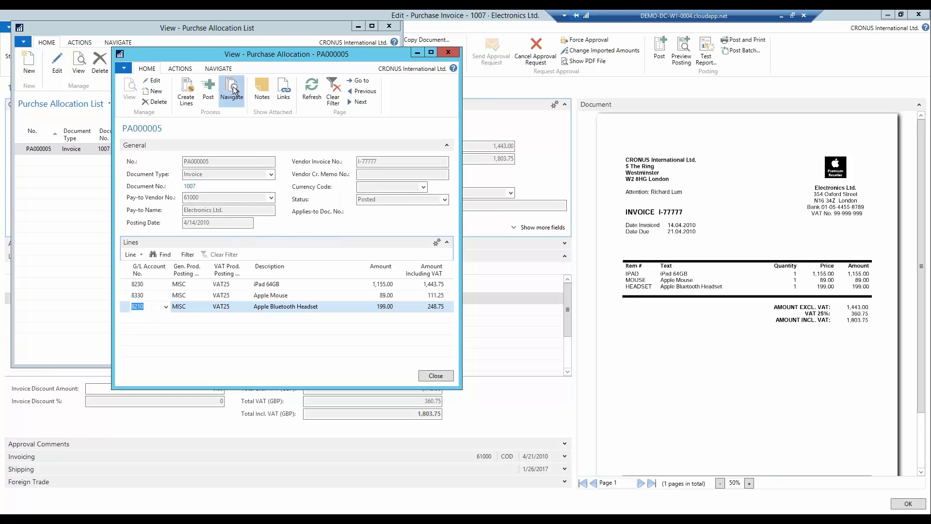
{"action": "left_click", "coordinate": [249, 117]}
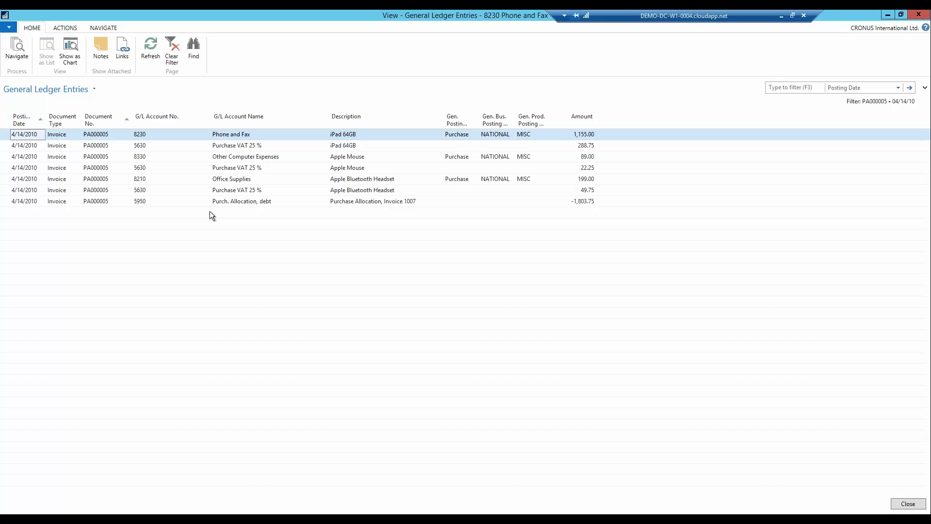
{"action": "key", "text": "Escape"}
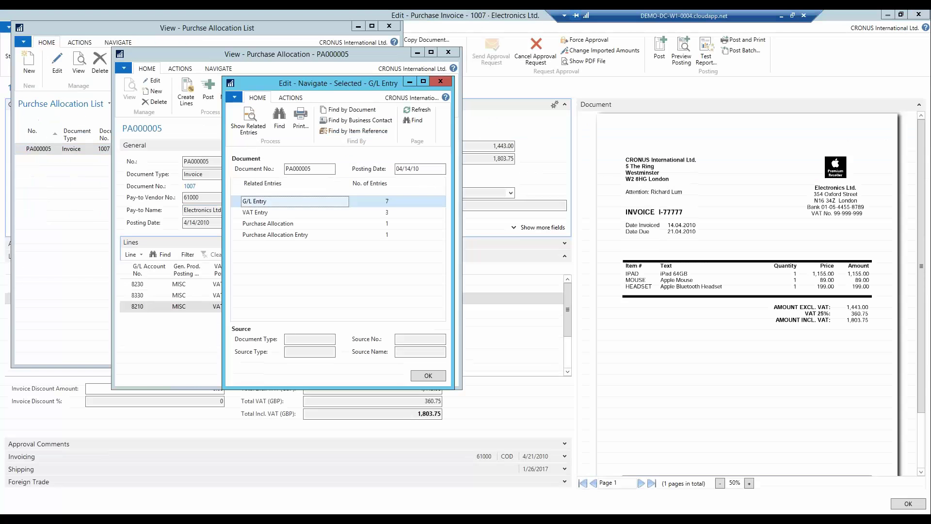
{"action": "key", "text": "Escape"}
{"action": "key", "text": "Escape"}
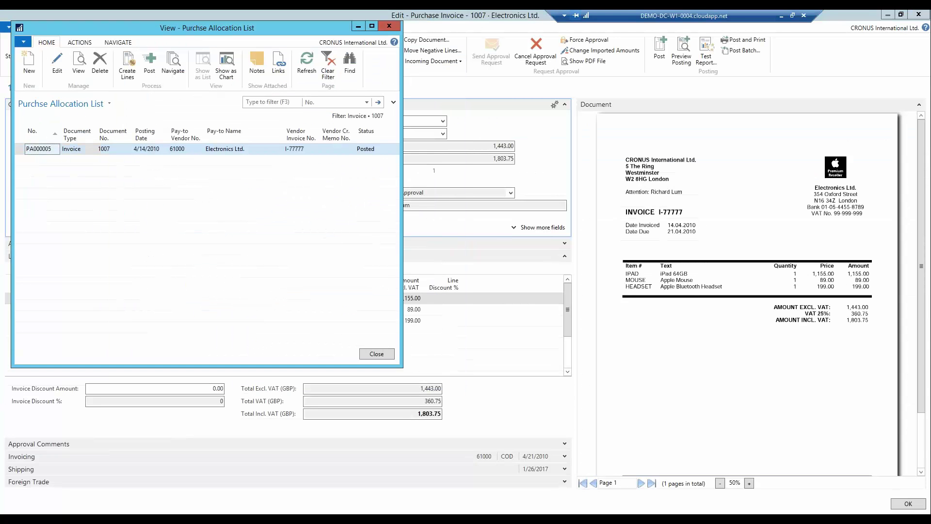
{"action": "key", "text": "Escape"}
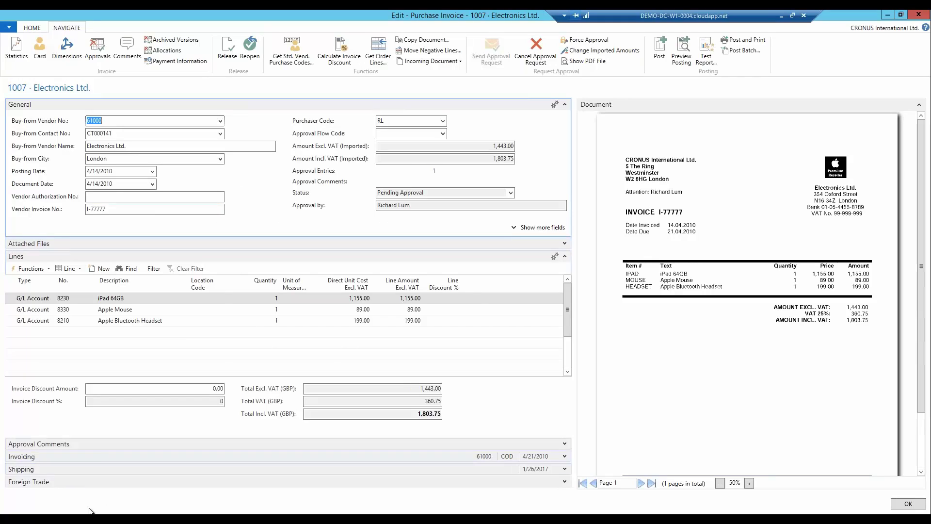
- Approve Electronics Ltd. invoice 1007 from the refreshed My Open Approvals list in Continia Online
{"action": "key", "text": "Escape"}
{"action": "key", "text": "F5"}
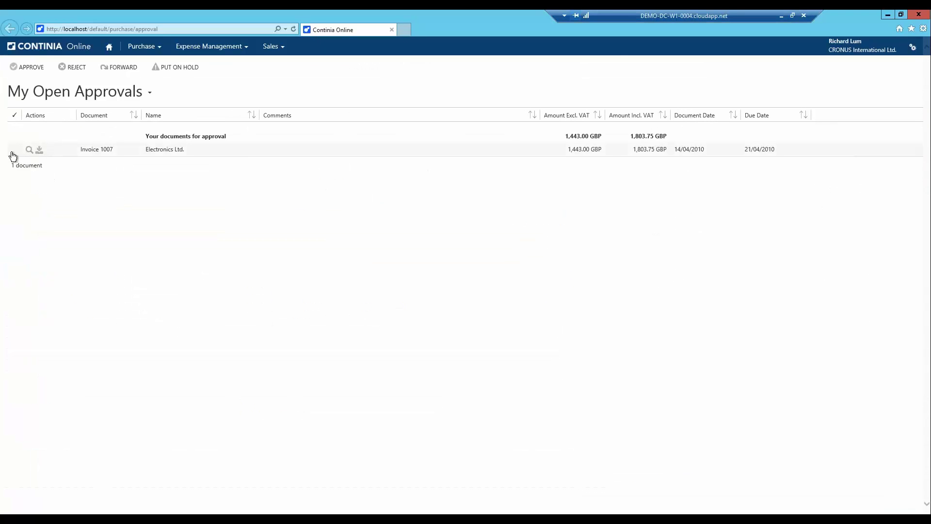
{"action": "left_click", "coordinate": [13, 154]}
{"action": "left_click", "coordinate": [27, 69]}
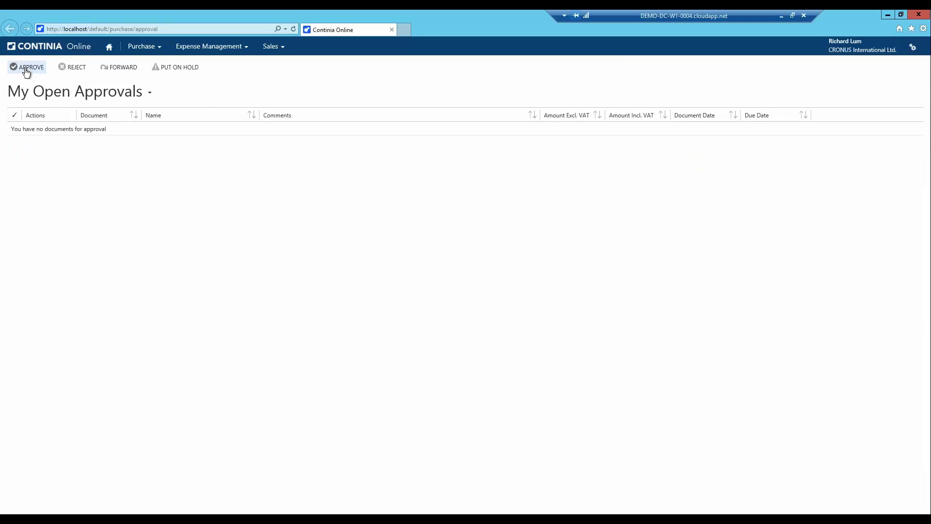
{"action": "left_click", "coordinate": [887, 14]}
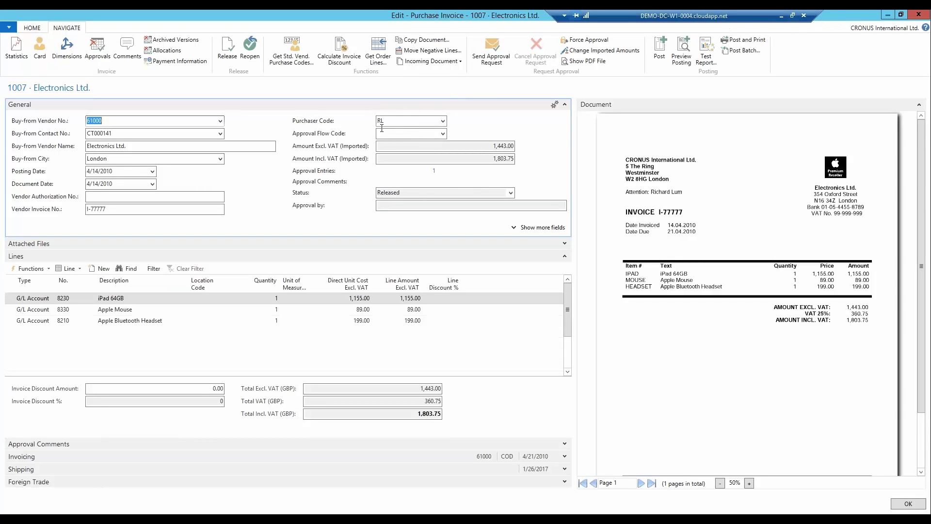
- Post invoice 1007, close the Document Journal, and view the Webinar chart of accounts
{"action": "left_click", "coordinate": [40, 29]}
{"action": "left_click", "coordinate": [72, 51]}
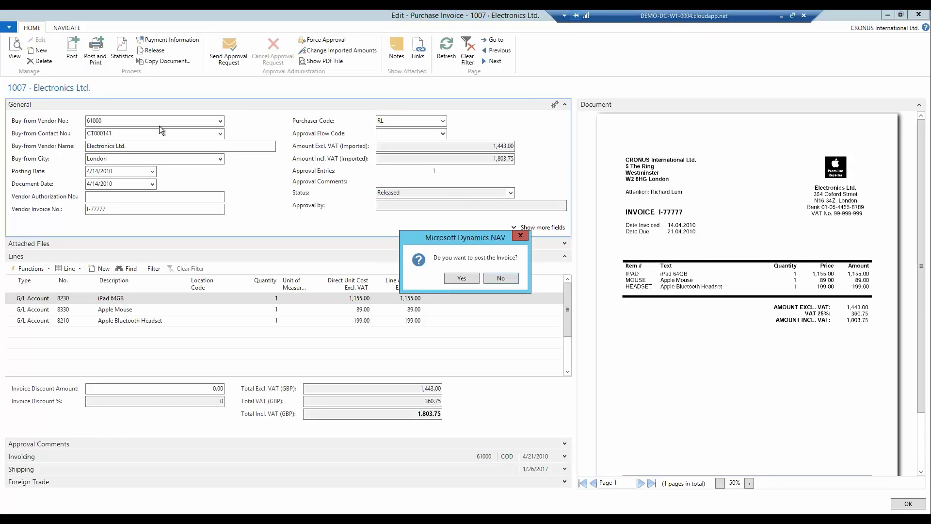
{"action": "left_click", "coordinate": [461, 277]}
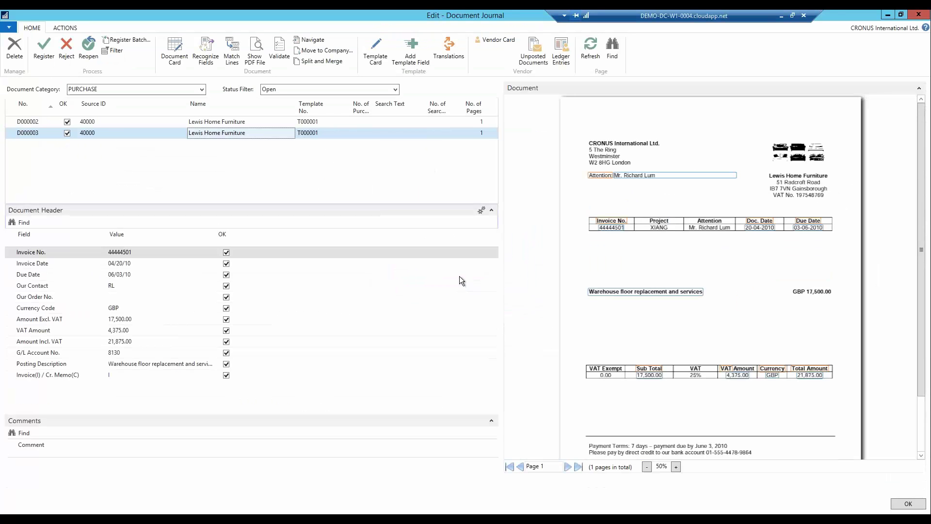
{"action": "key", "text": "Escape"}
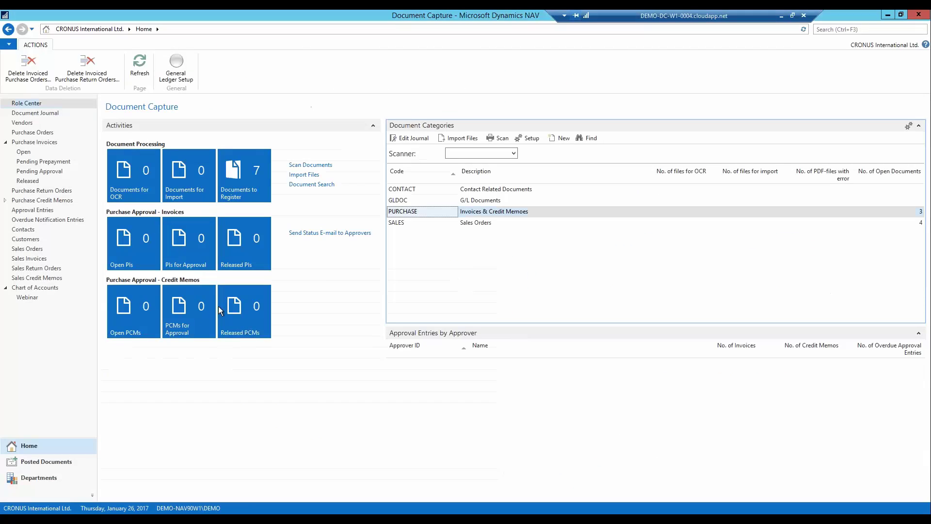
{"action": "left_click", "coordinate": [28, 298]}
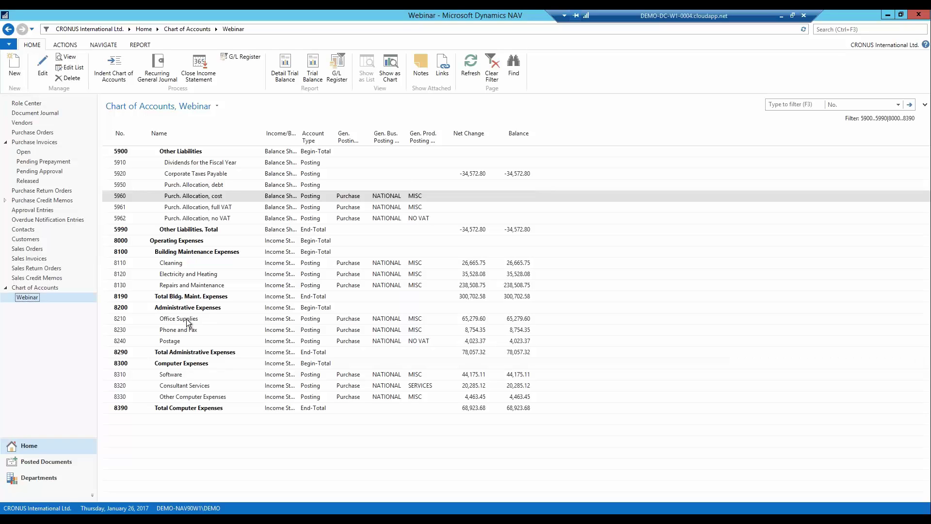
{"action": "left_click", "coordinate": [189, 320]}
{"action": "key", "text": "ctrl+F7"}
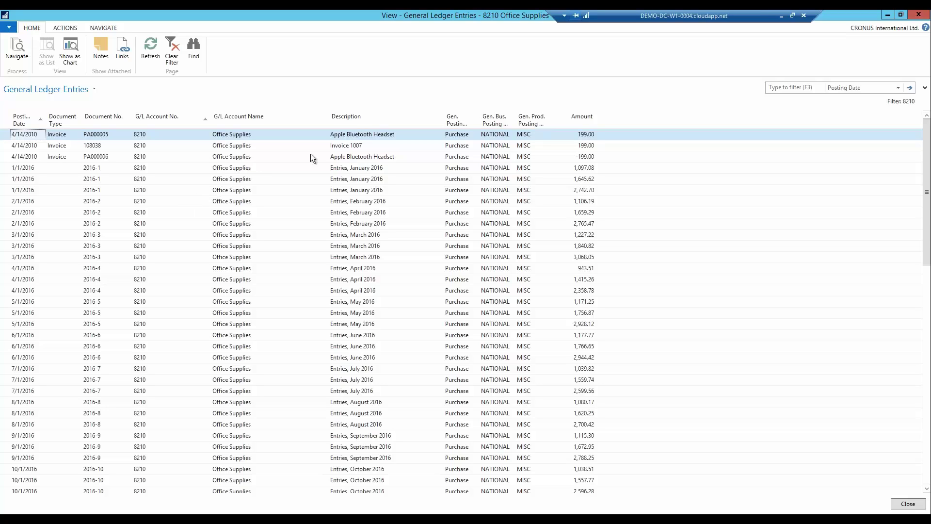
{"action": "left_click", "coordinate": [587, 137]}
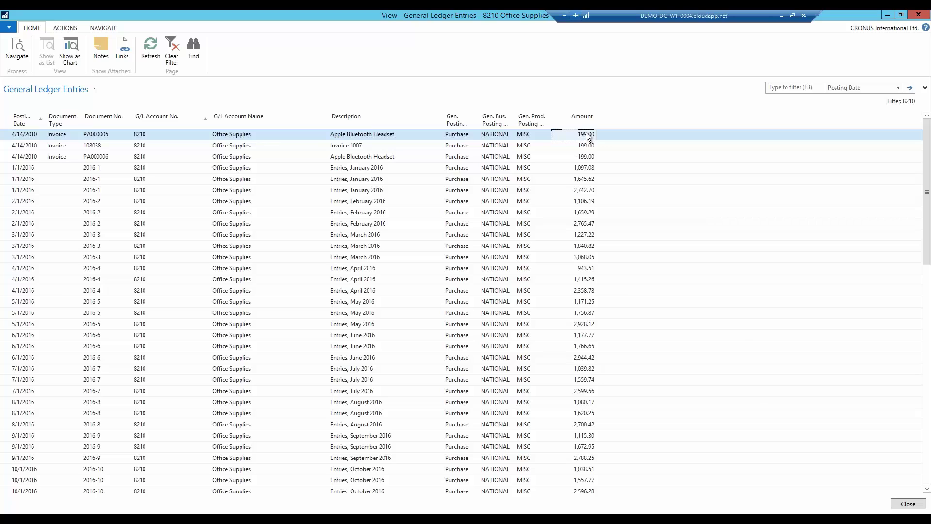
{"action": "left_click", "coordinate": [592, 148]}
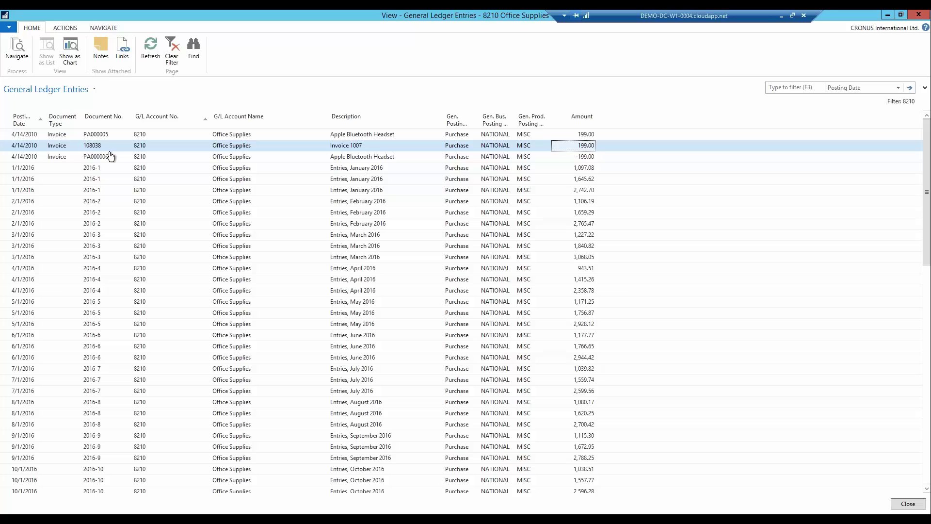
{"action": "left_click", "coordinate": [586, 156]}
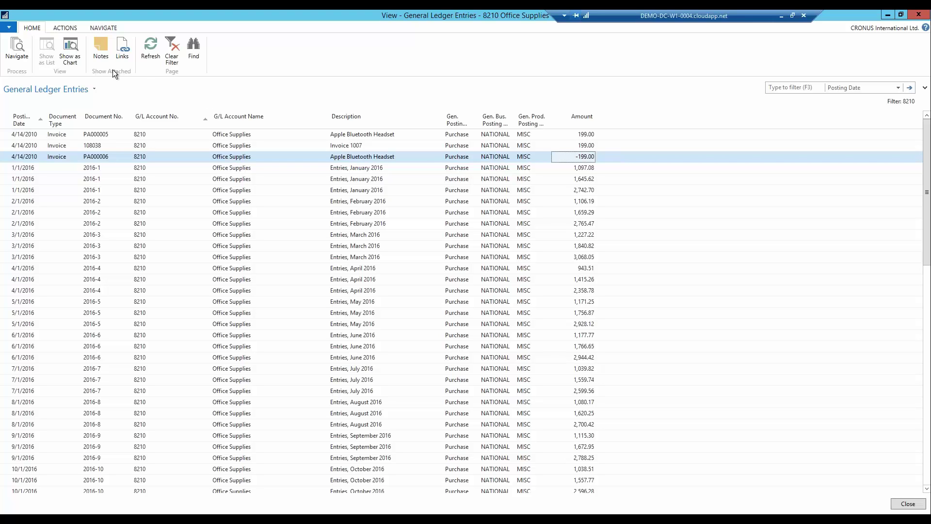
{"action": "left_click", "coordinate": [18, 50]}
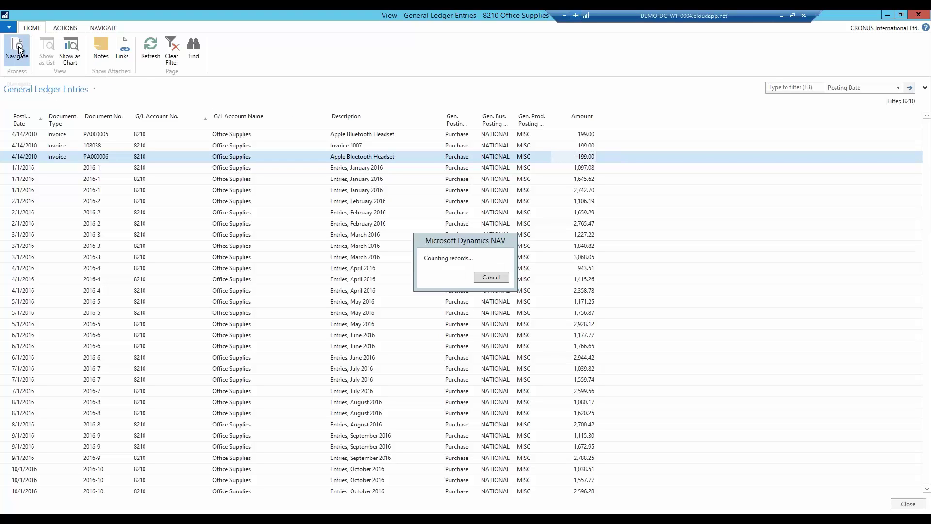
{"action": "left_click", "coordinate": [254, 124]}
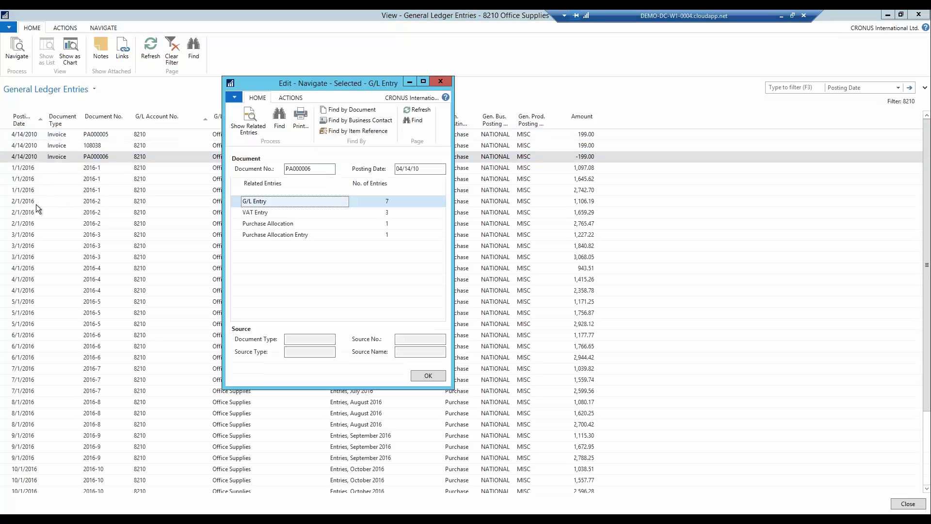
{"action": "key", "text": "Escape"}
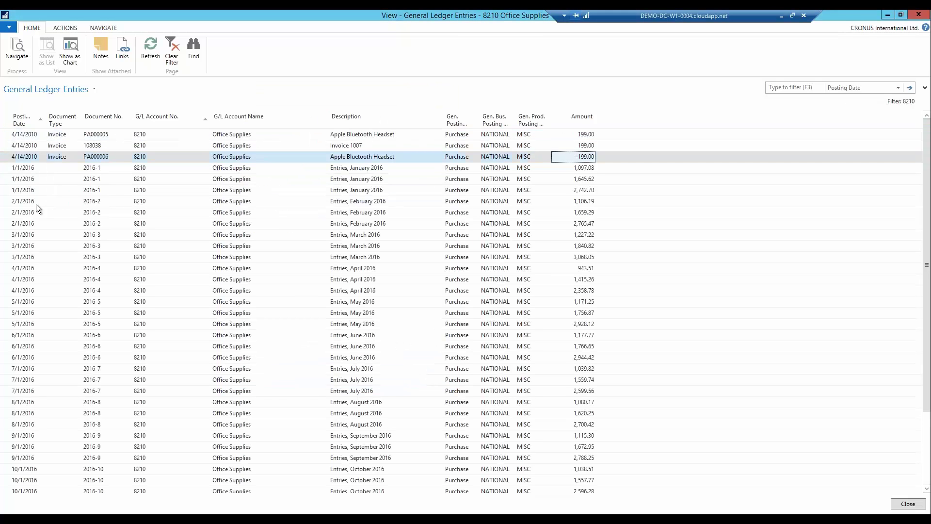
{"action": "key", "text": "Escape"}
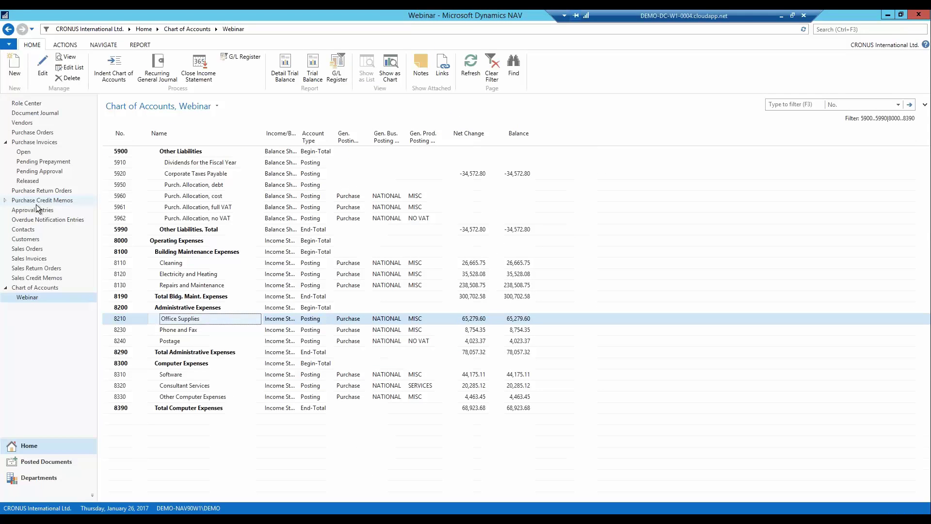
- Set Document Capture's Purchase Allocation G/L Account to 'Use Posting Setup' (account 5960)
{"action": "left_click", "coordinate": [27, 103]}
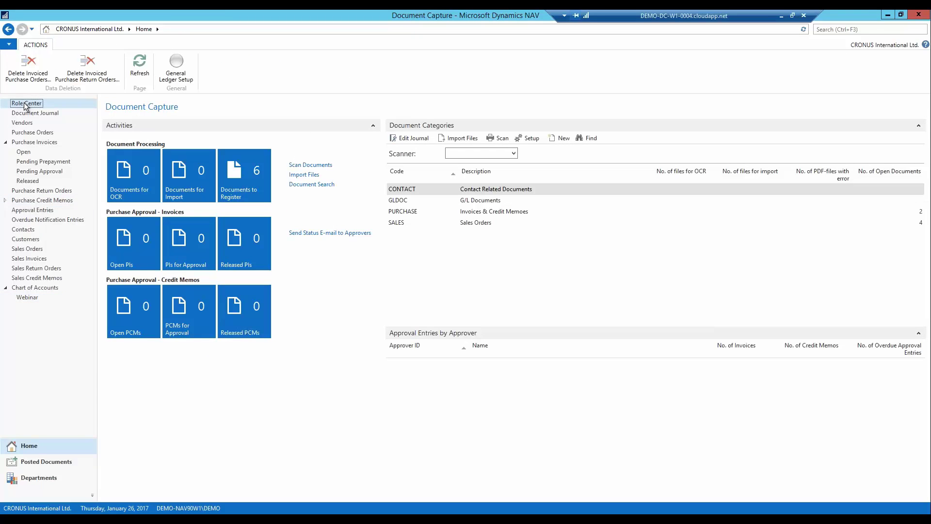
{"action": "left_click", "coordinate": [47, 477]}
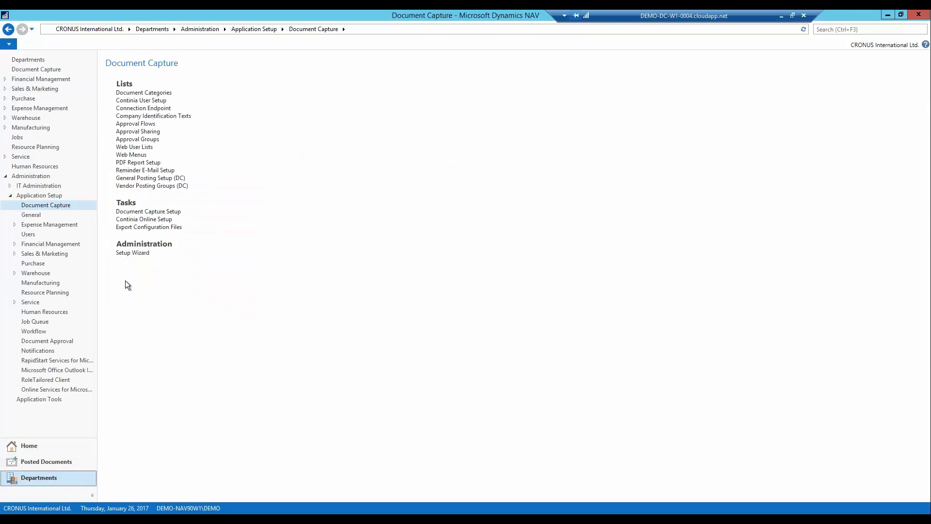
{"action": "left_click", "coordinate": [148, 213]}
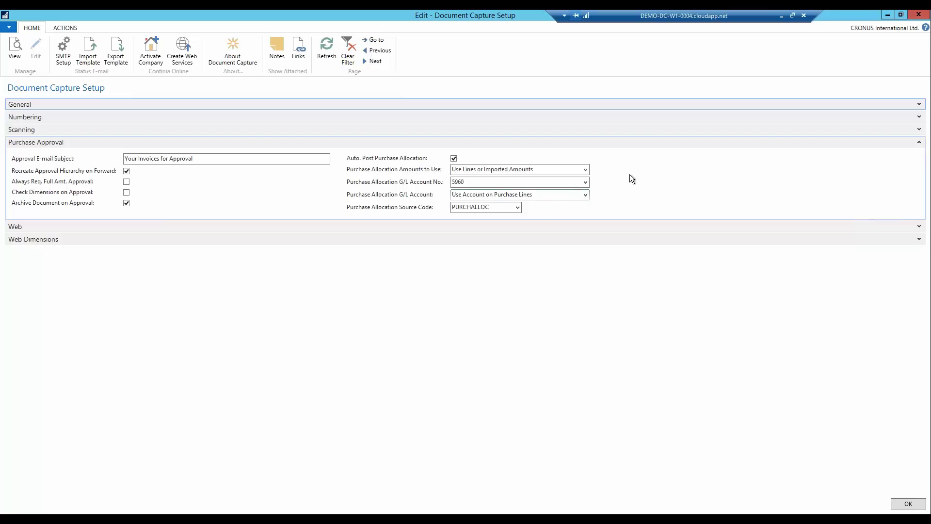
{"action": "left_click", "coordinate": [589, 194]}
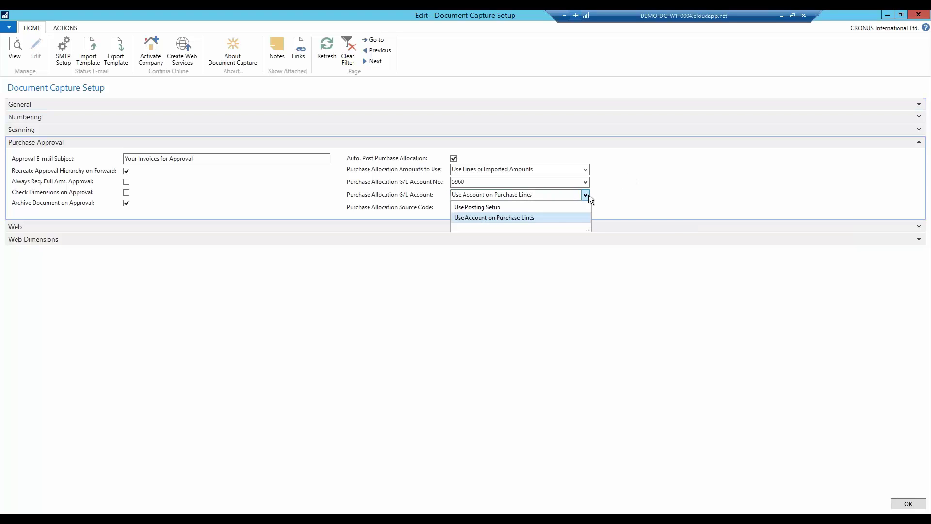
{"action": "left_click", "coordinate": [550, 208]}
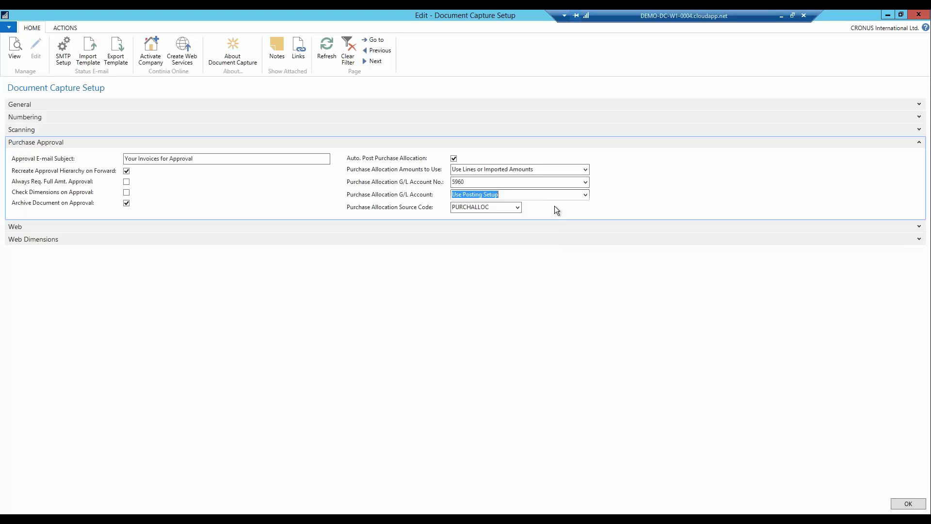
{"action": "key", "text": "shift+Tab"}
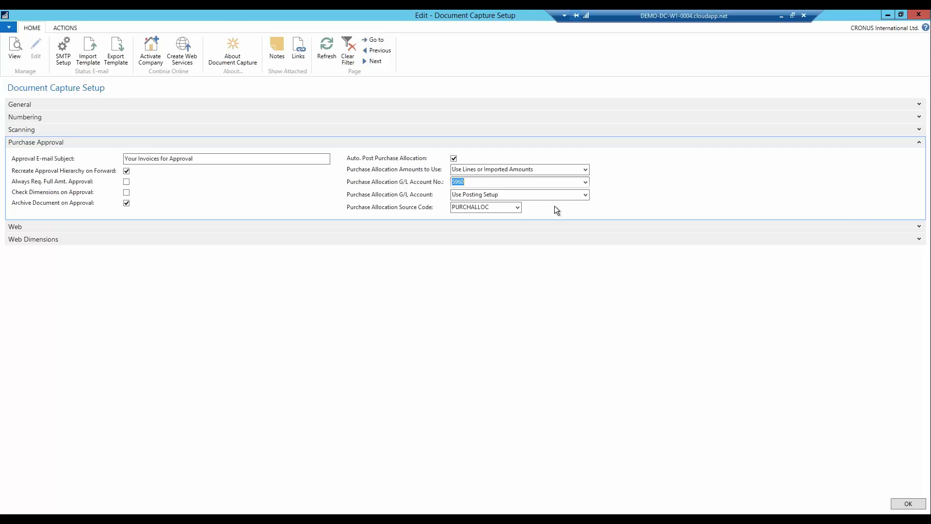
{"action": "key", "text": "Escape"}
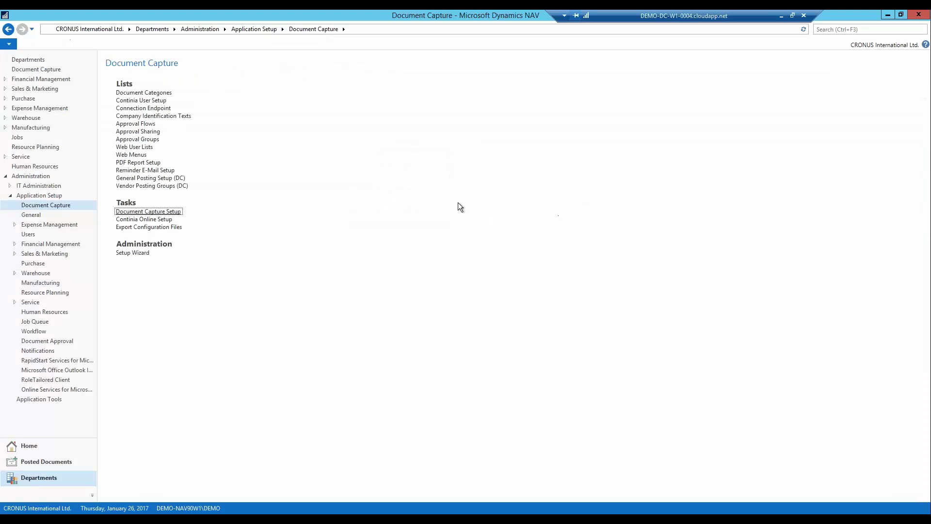
- In General Posting Setup (DC), add line NATIONAL / MISC with allocation account 5961
{"action": "left_click", "coordinate": [177, 178]}
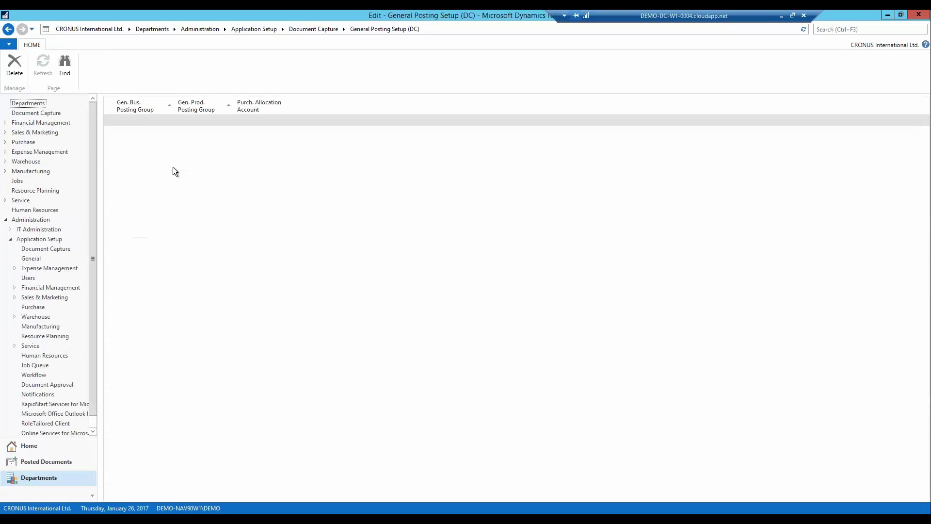
{"action": "left_click", "coordinate": [142, 124]}
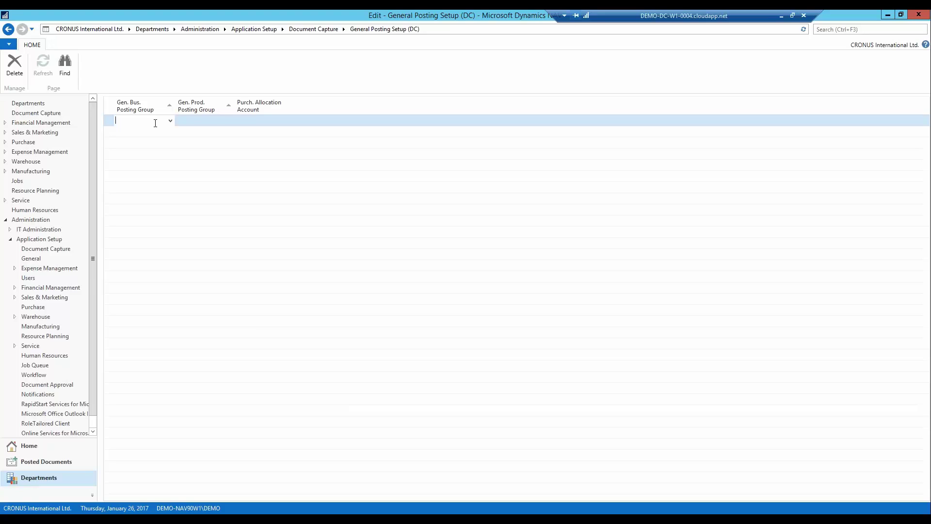
{"action": "key", "text": "Tab"}
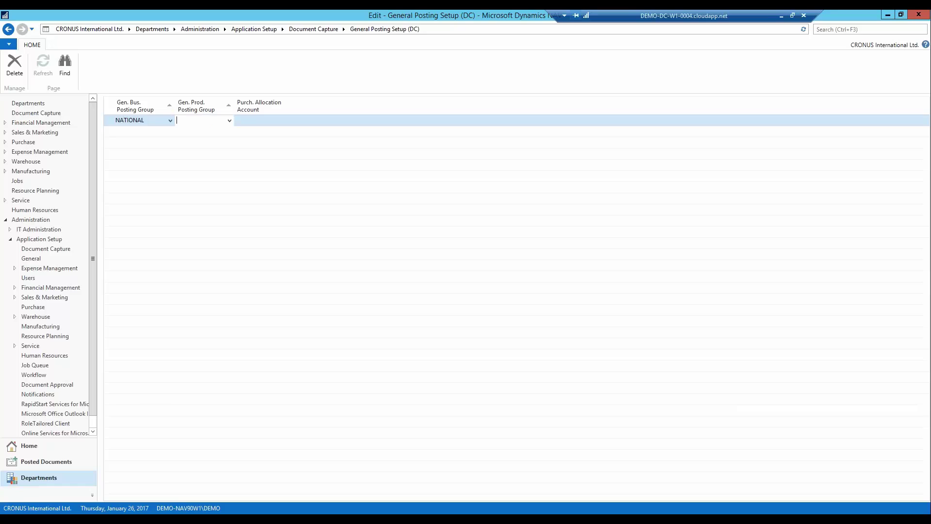
{"action": "type", "text": "mi"}
{"action": "key", "text": "Tab"}
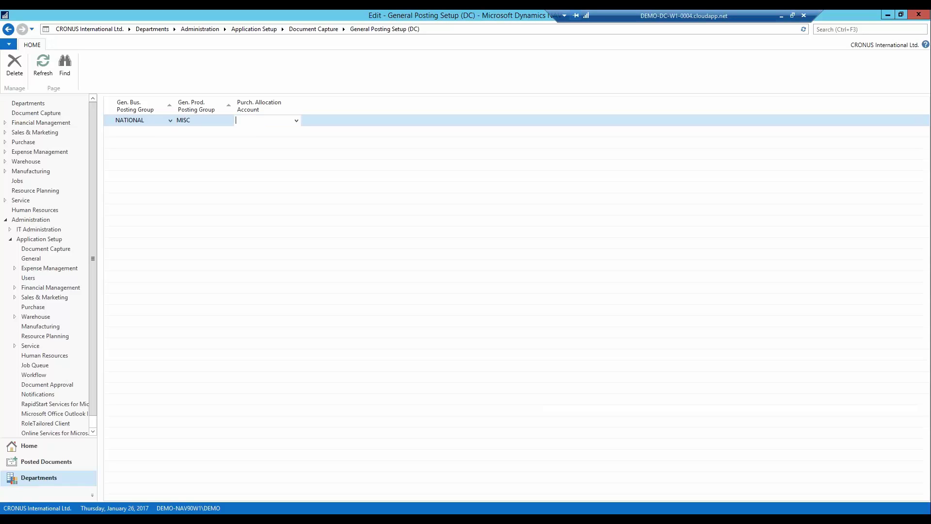
{"action": "type", "text": "5961"}
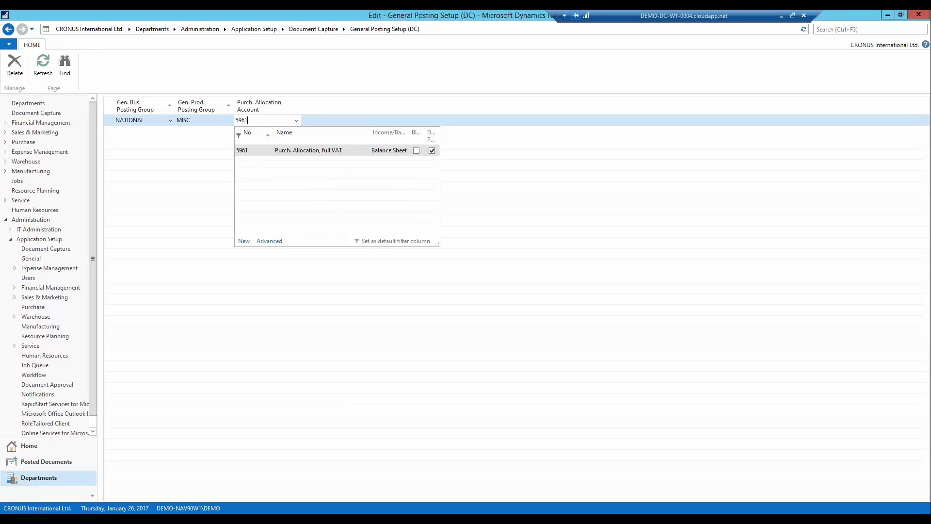
{"action": "key", "text": "Tab"}
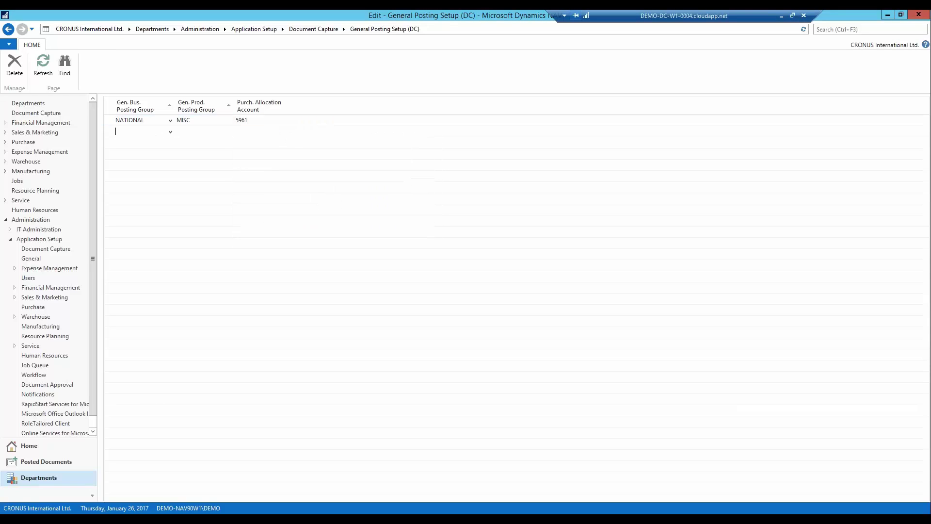
- Add line NATIONAL / NO VAT with allocation account 5962, then return to Document Capture
{"action": "type", "text": "n"}
{"action": "key", "text": "Tab"}
{"action": "type", "text": "no"}
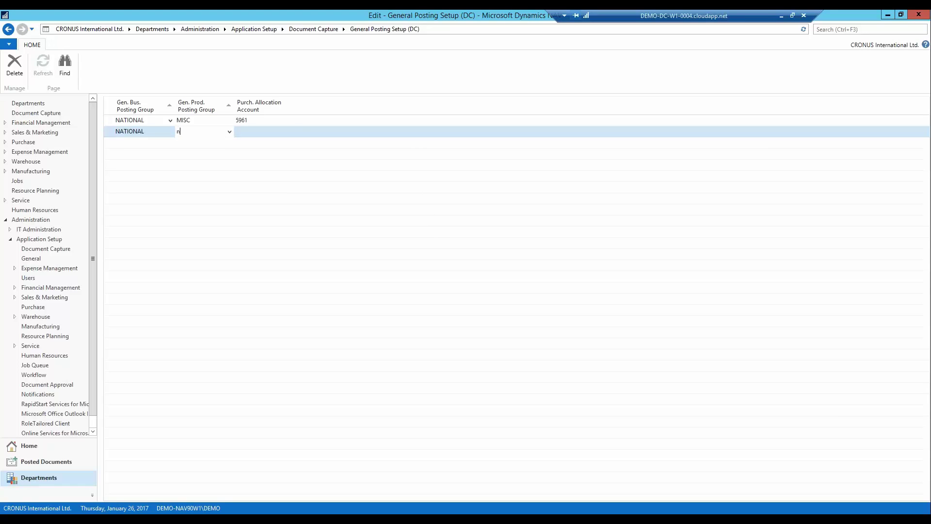
{"action": "key", "text": "Tab"}
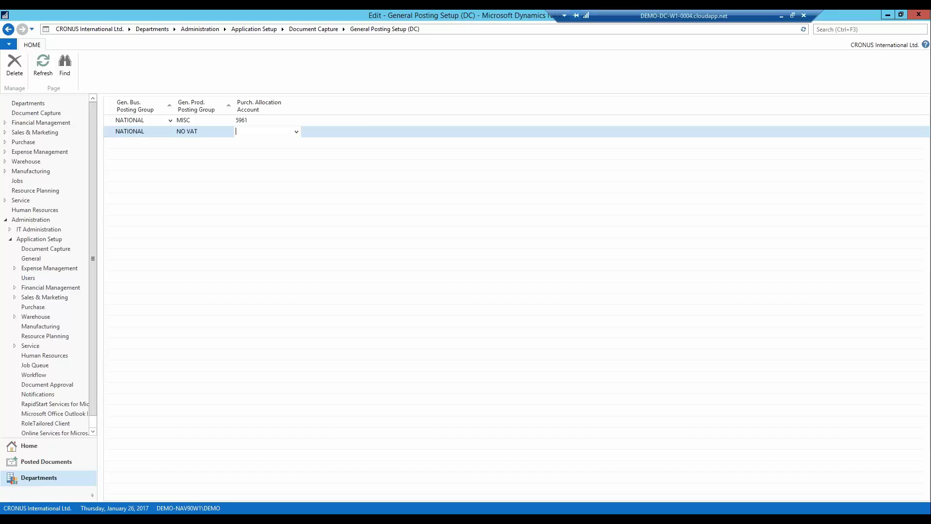
{"action": "type", "text": "5962"}
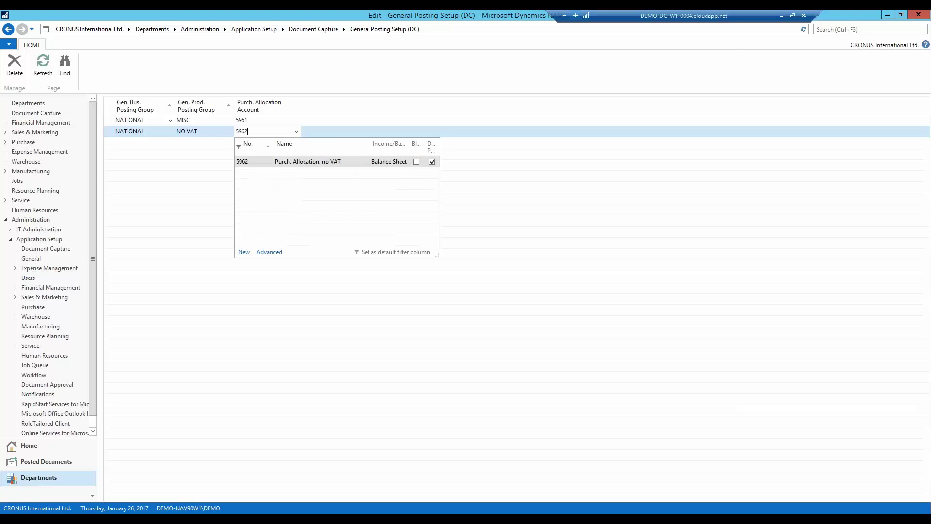
{"action": "key", "text": "Return"}
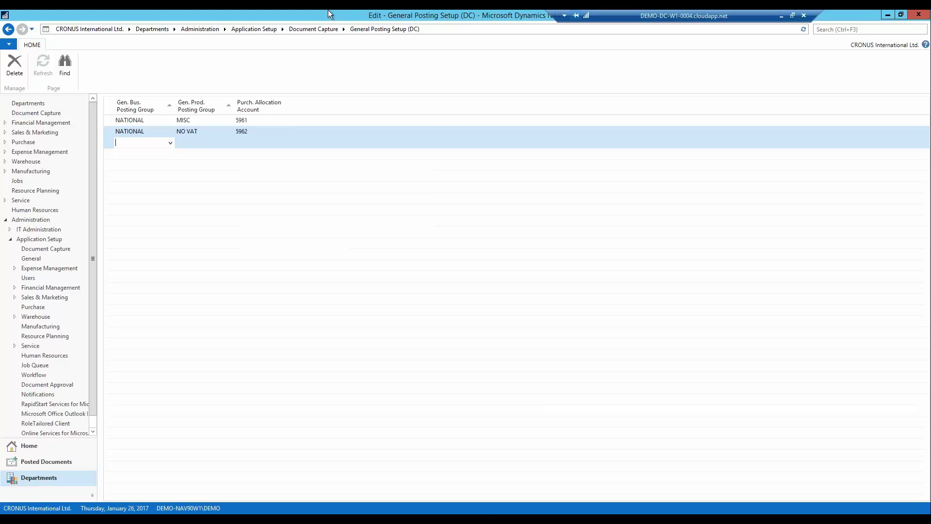
{"action": "left_click", "coordinate": [323, 30]}
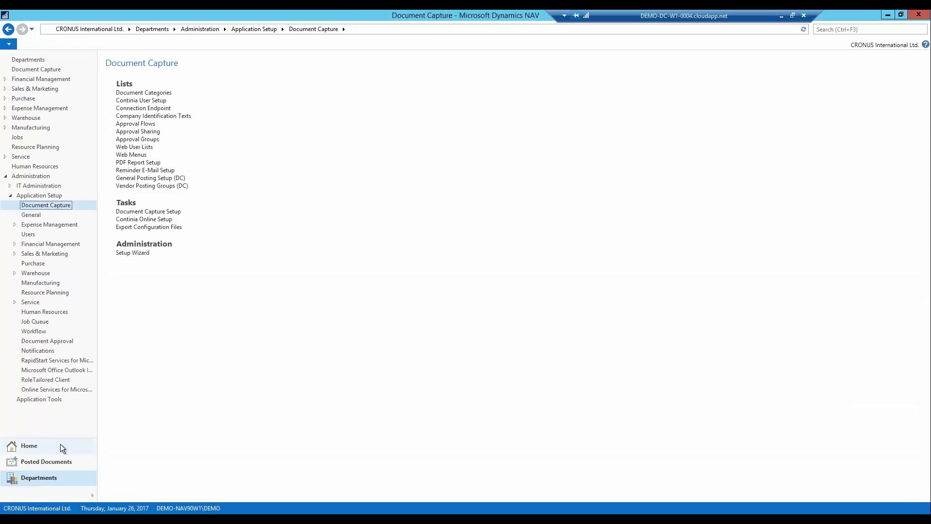
- Register Lewis Home Furniture document D000002 from the PURCHASE journal as invoice 1008
{"action": "left_click", "coordinate": [60, 446]}
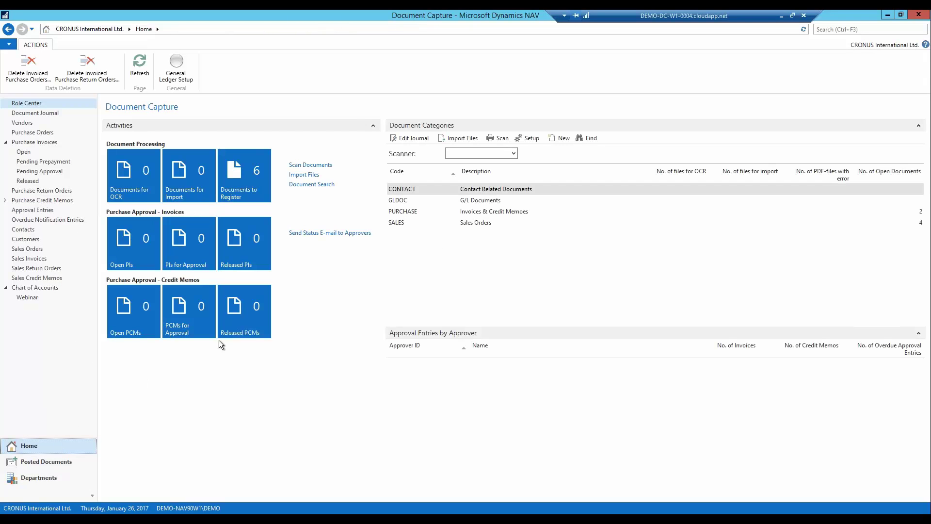
{"action": "left_click", "coordinate": [408, 212]}
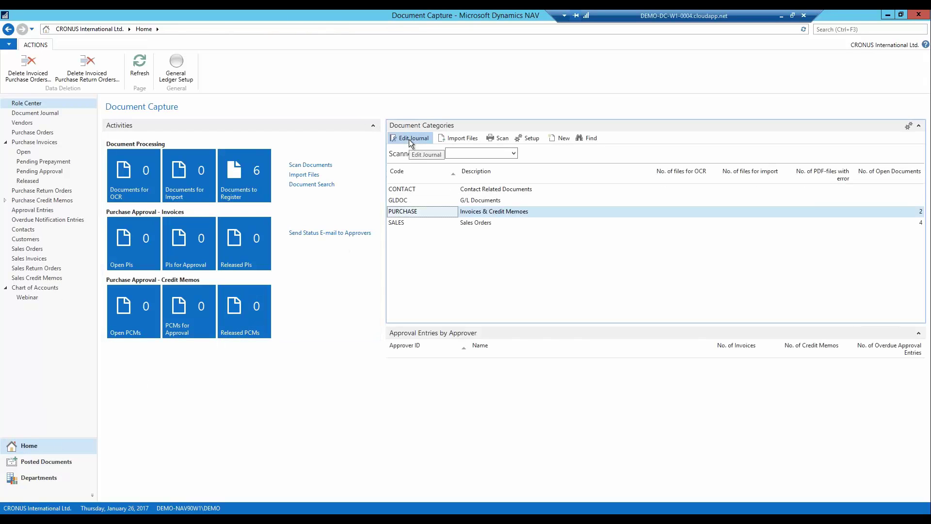
{"action": "left_click", "coordinate": [409, 139]}
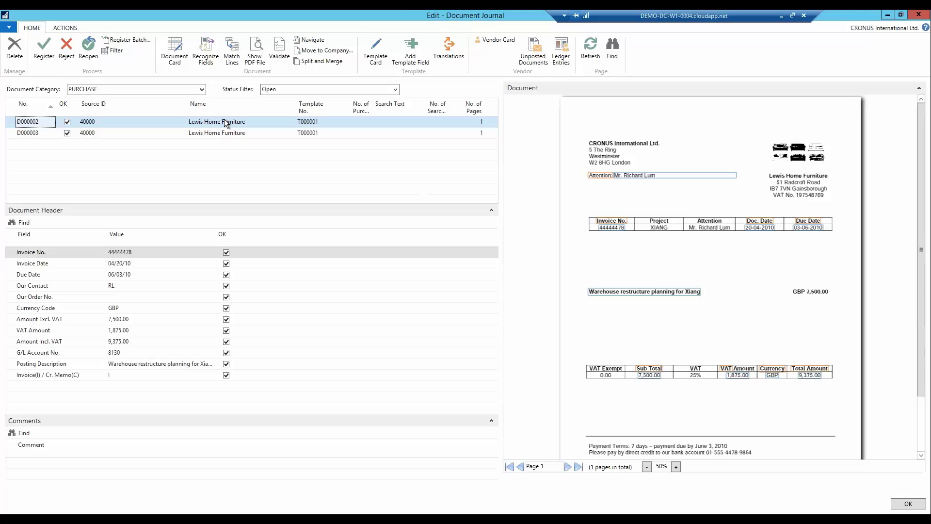
{"action": "left_click", "coordinate": [44, 51]}
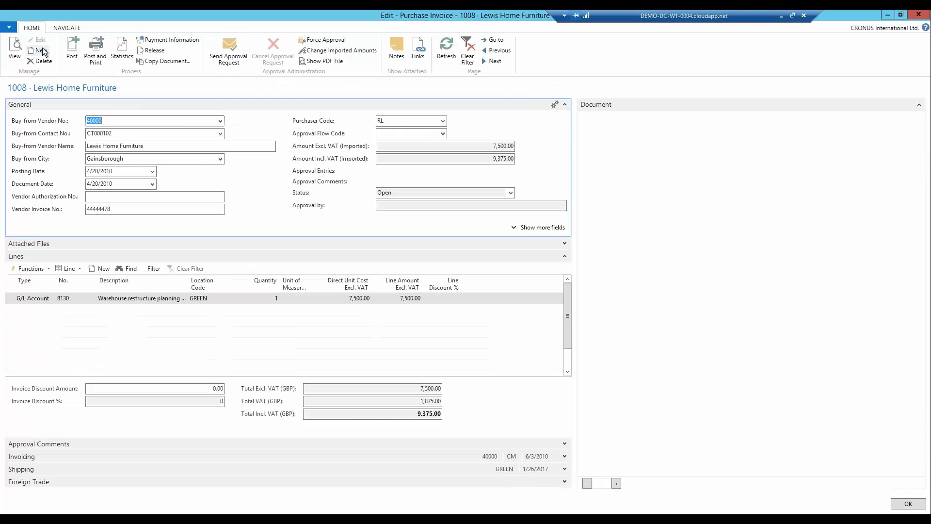
- Send invoice 1008 for approval, acknowledge the confirmation, and show the Navigate actions
{"action": "left_click", "coordinate": [230, 52]}
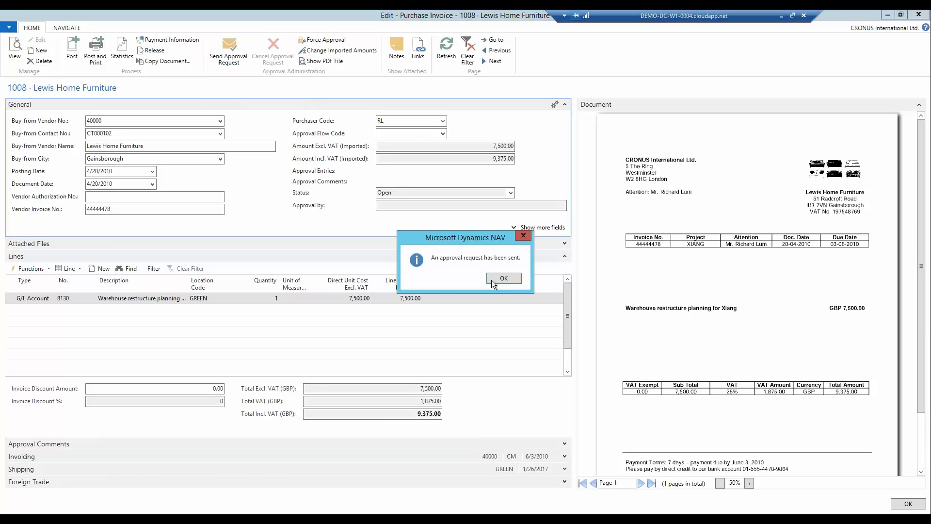
{"action": "left_click", "coordinate": [503, 278]}
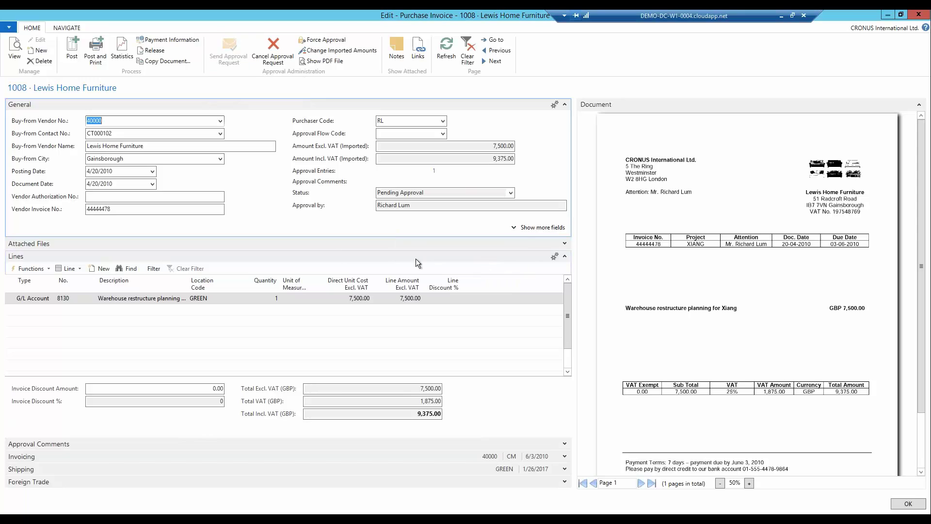
{"action": "left_click", "coordinate": [69, 28]}
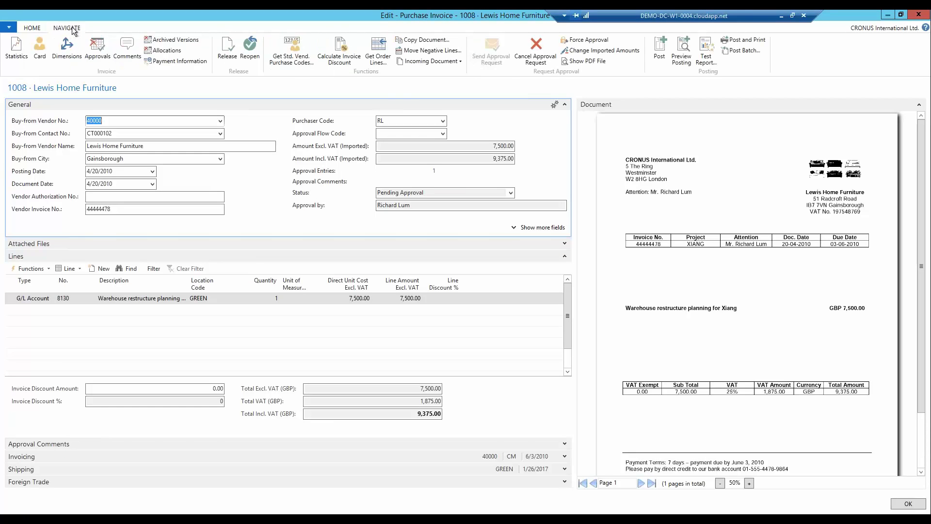
{"action": "left_click", "coordinate": [158, 51]}
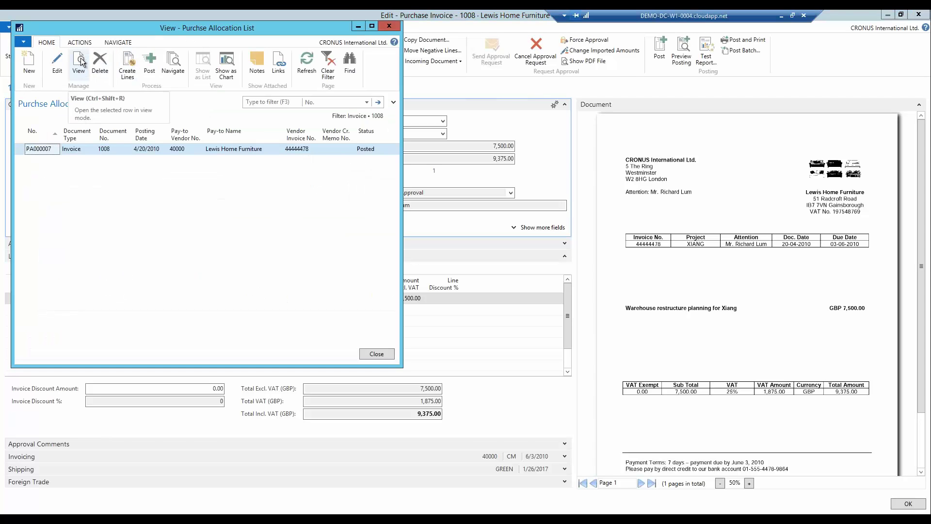
{"action": "left_click", "coordinate": [79, 62]}
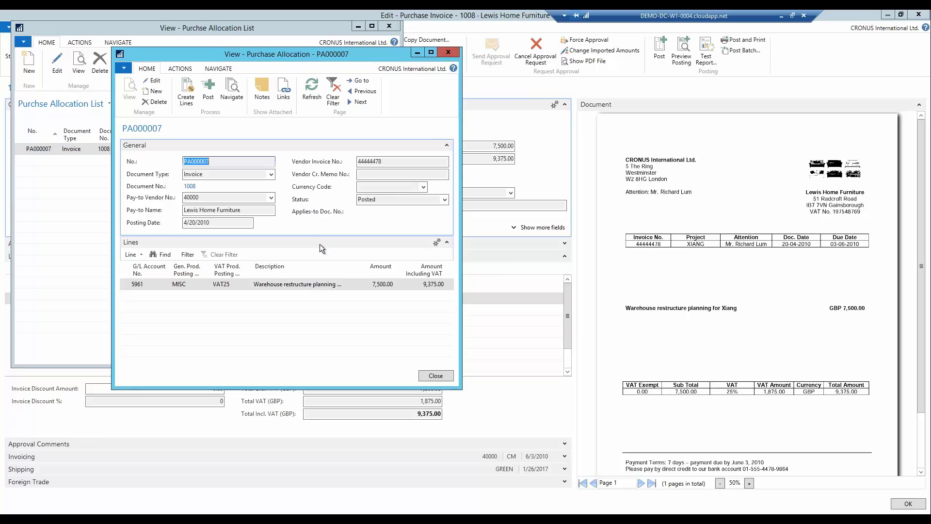
{"action": "left_click", "coordinate": [156, 286]}
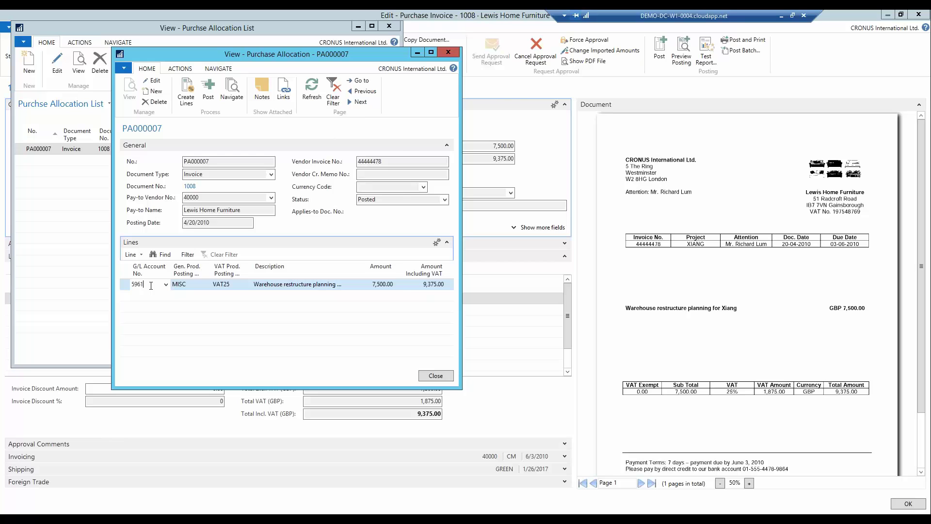
{"action": "key", "text": "Escape"}
{"action": "key", "text": "Escape"}
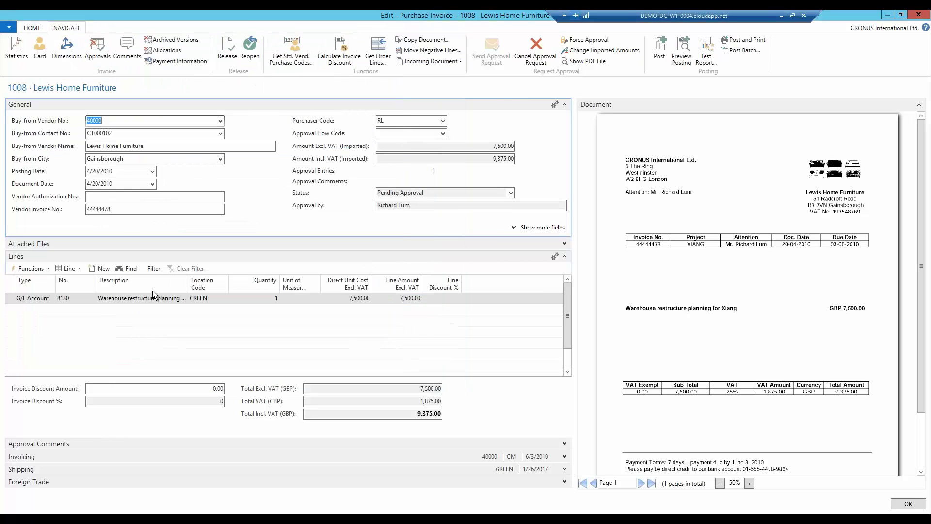
- Close the Purchase Invoice card, then the Document Journal
{"action": "key", "text": "Escape"}
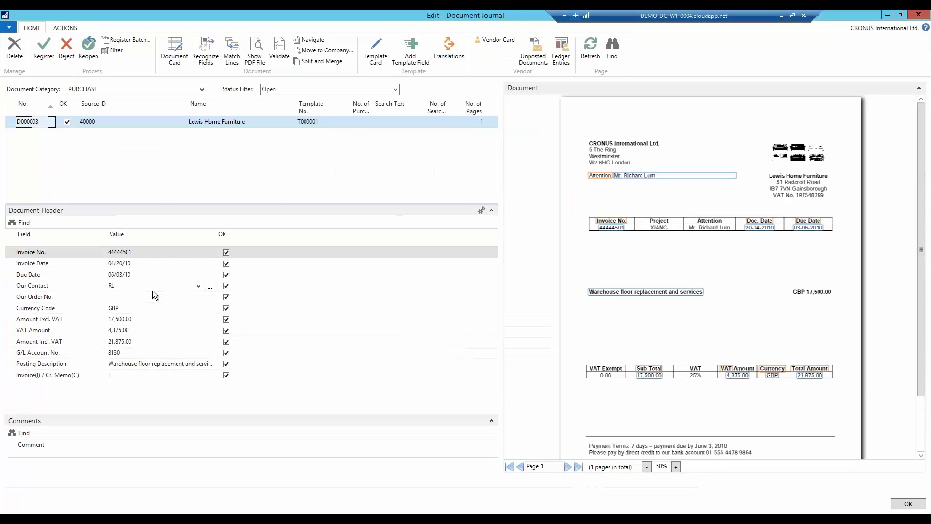
{"action": "key", "text": "Escape"}
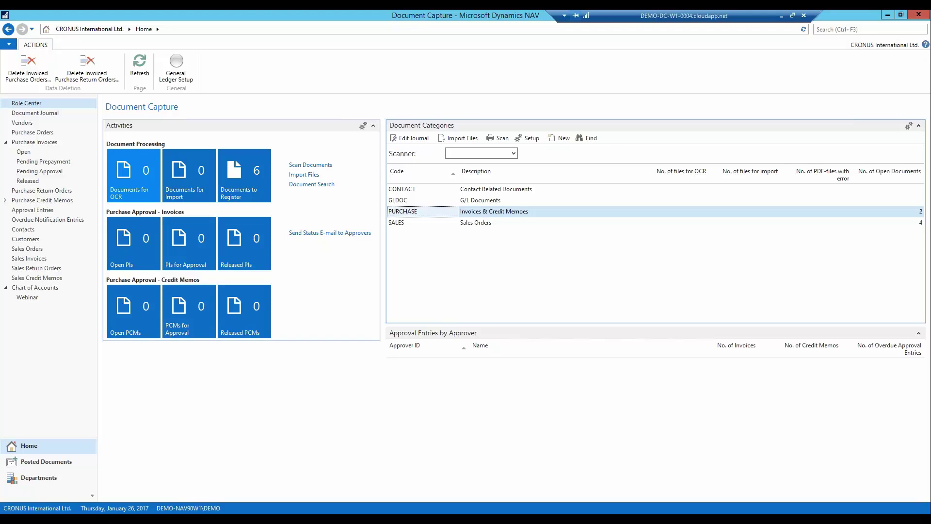
- Set Allow Posting From to 1/1/2016 in General Ledger Setup, then go to Continia Online approvals
{"action": "left_click", "coordinate": [175, 69]}
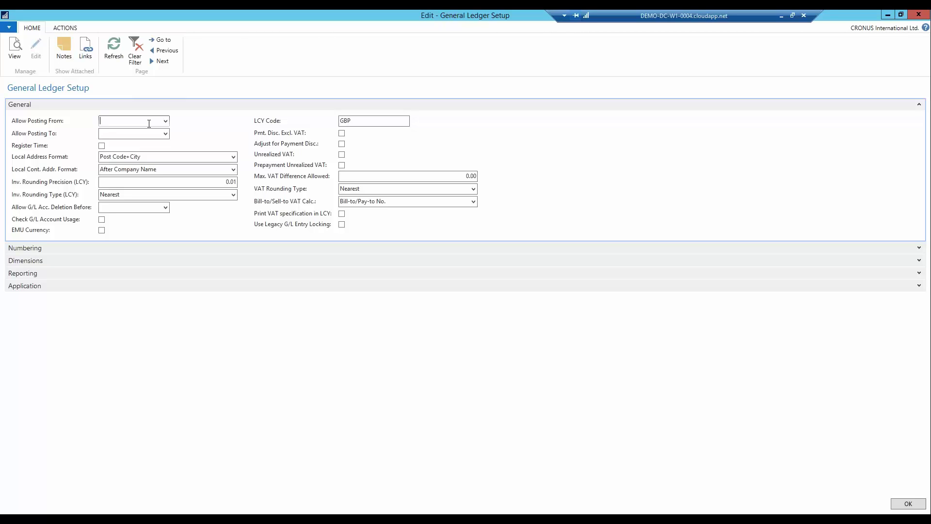
{"action": "type", "text": "01012016"}
{"action": "key", "text": "Tab"}
{"action": "key", "text": "Escape"}
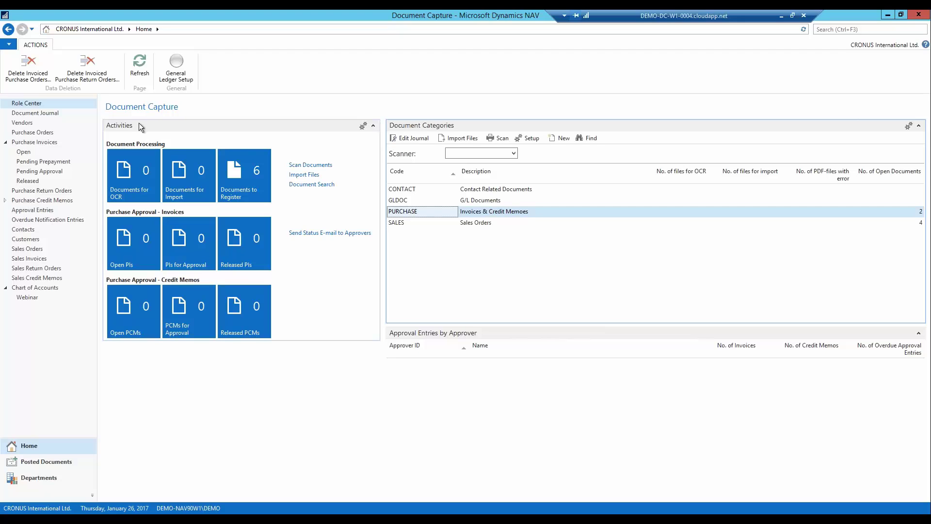
{"action": "left_click", "coordinate": [34, 142]}
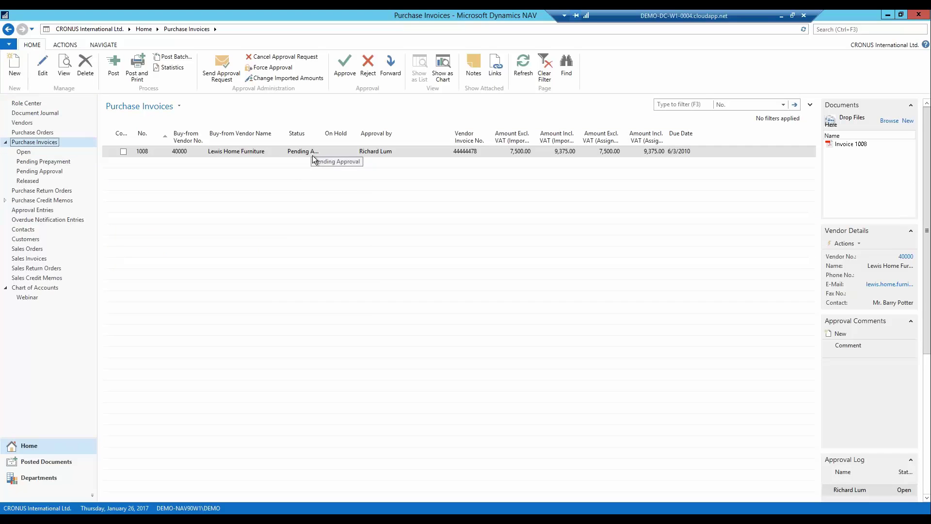
{"action": "left_click", "coordinate": [114, 508]}
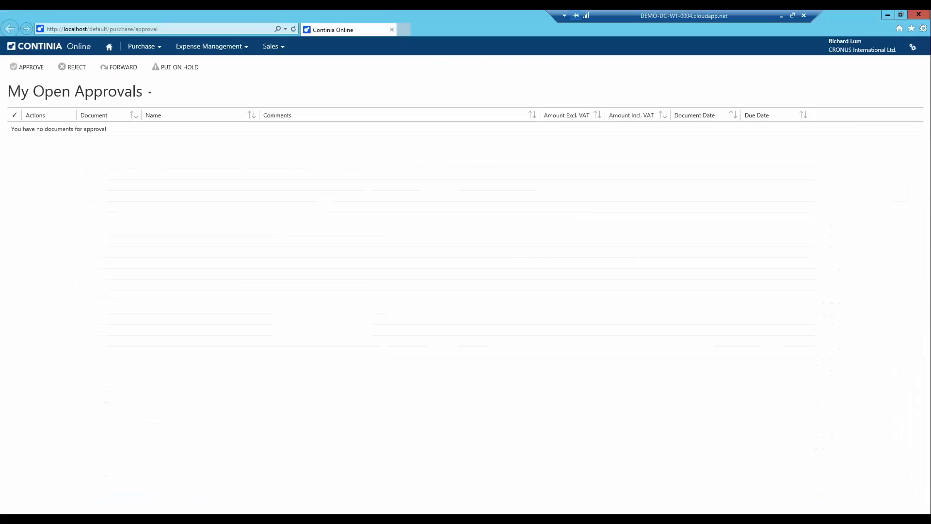
- Refresh My Open Approvals, approve invoice 1008 for Lewis Home Furniture, and return to NAV
{"action": "key", "text": "F5"}
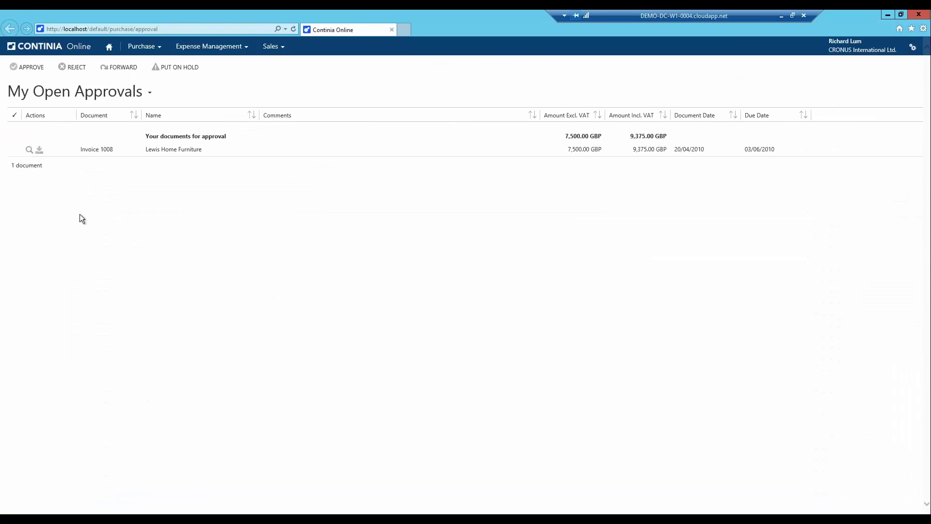
{"action": "left_click", "coordinate": [13, 152]}
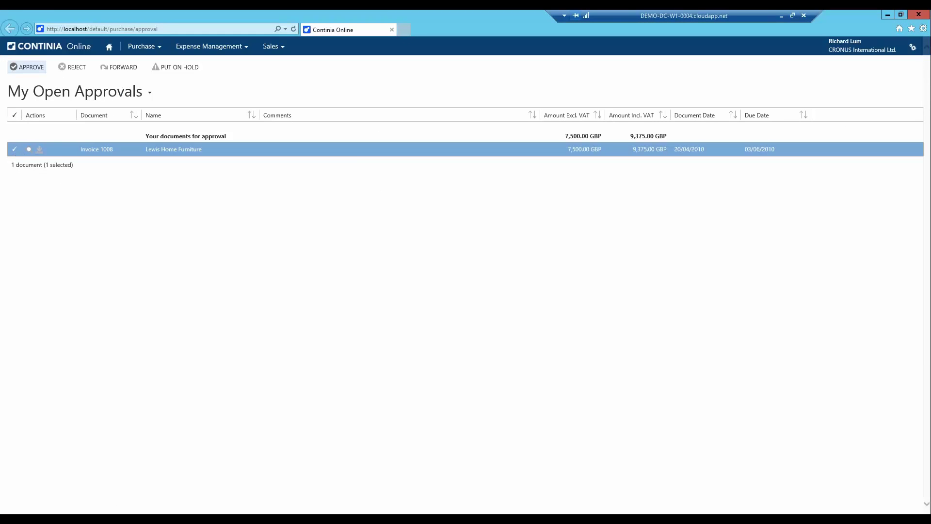
{"action": "left_click", "coordinate": [37, 69]}
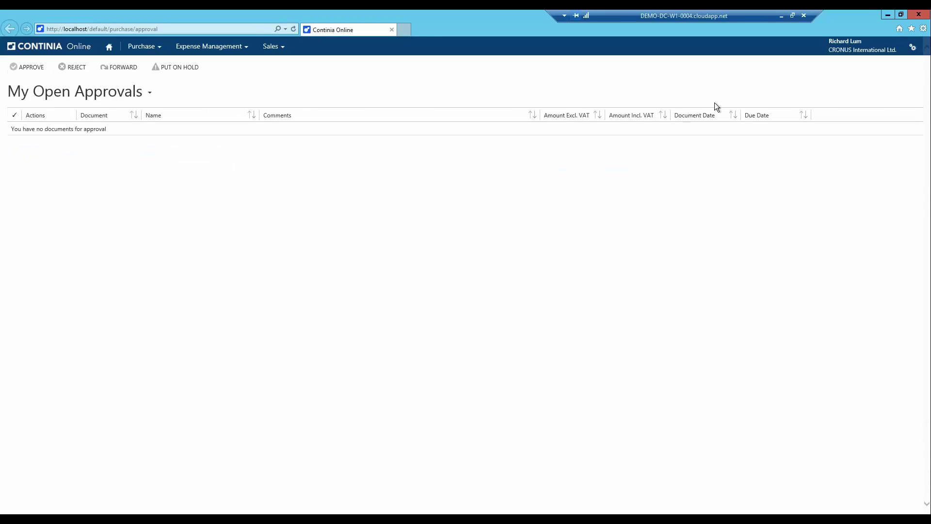
{"action": "left_click", "coordinate": [886, 14]}
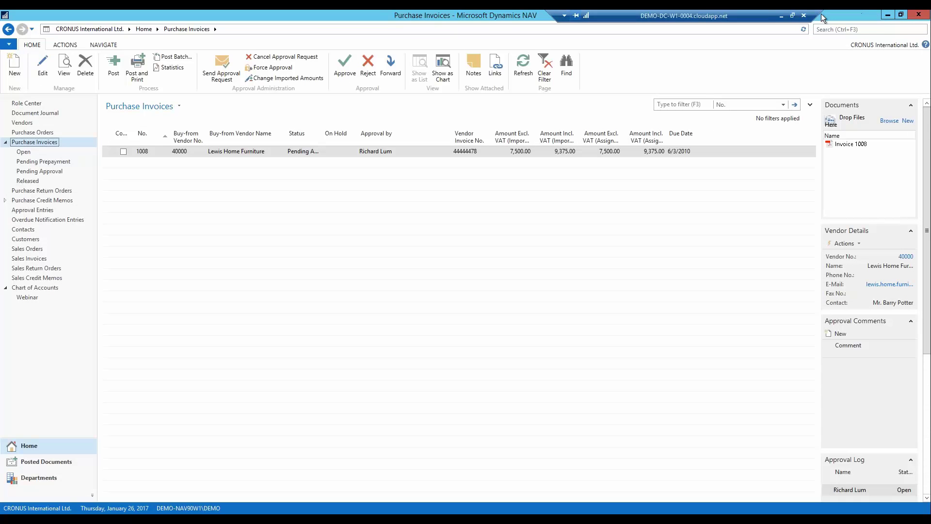
- Change invoice 1008's posting date to 1/1/2016 and post the invoice
{"action": "double_click", "coordinate": [309, 150]}
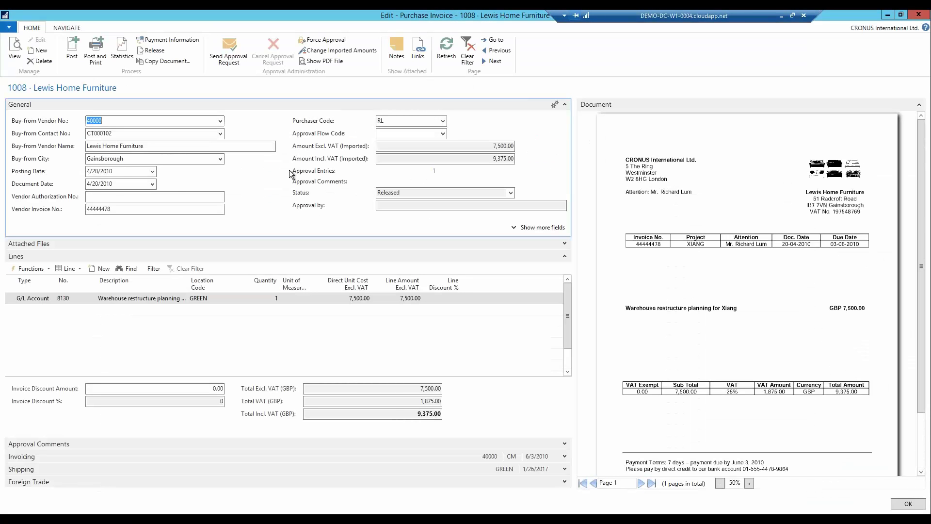
{"action": "left_click", "coordinate": [121, 171]}
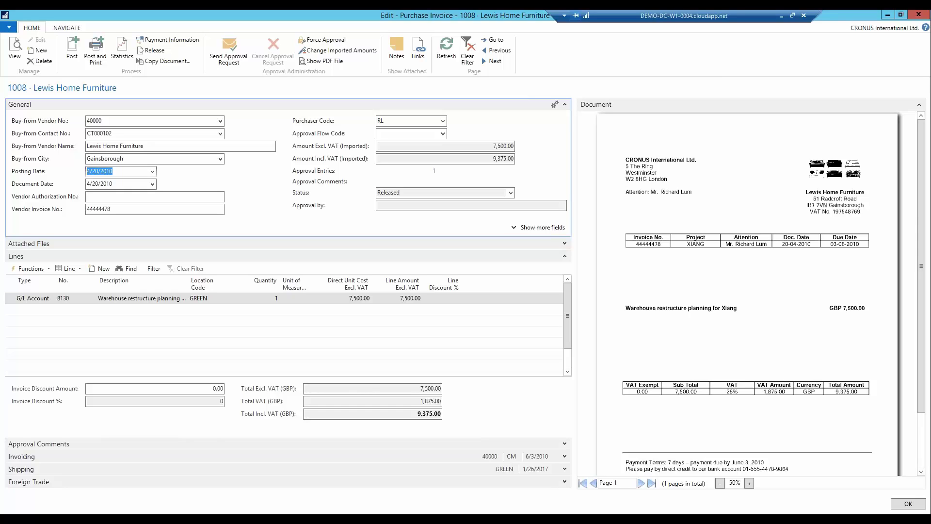
{"action": "type", "text": "01012016"}
{"action": "key", "text": "Tab"}
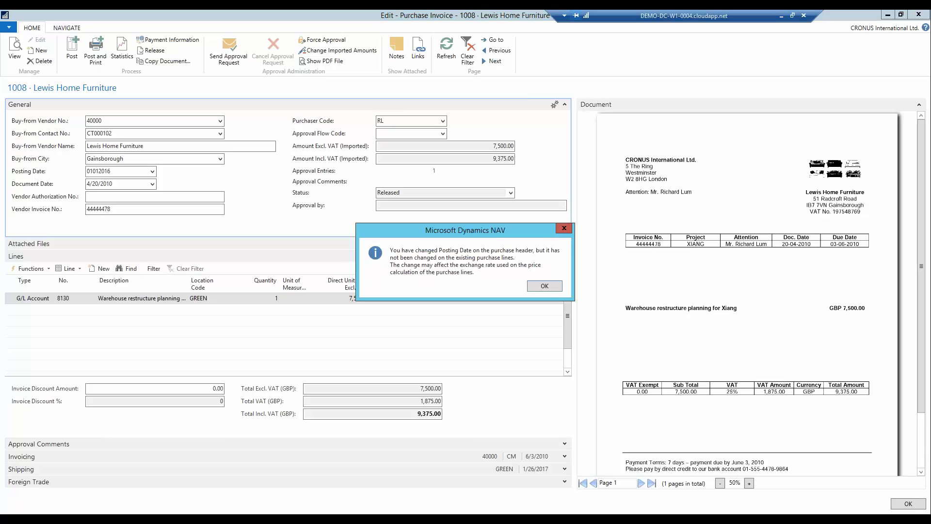
{"action": "left_click", "coordinate": [552, 287]}
{"action": "left_click", "coordinate": [76, 48]}
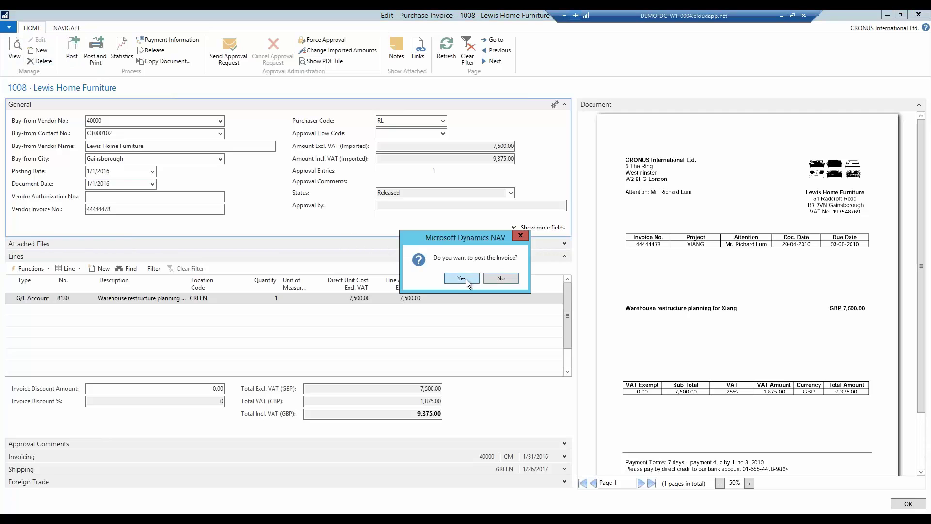
{"action": "left_click", "coordinate": [461, 278]}
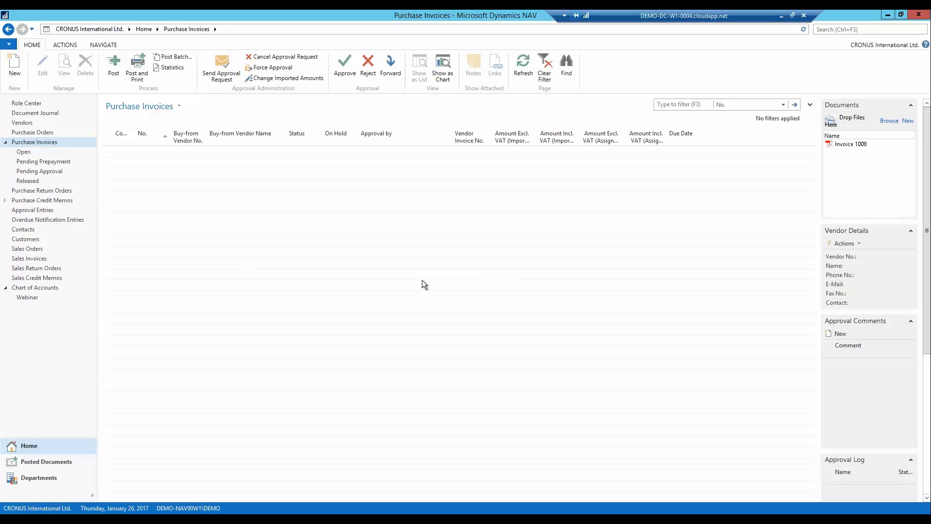
- Review Webinar account 5961's ledger entries, confirming the -7,500.00 reversal dated 1/1/2016
{"action": "left_click", "coordinate": [37, 298]}
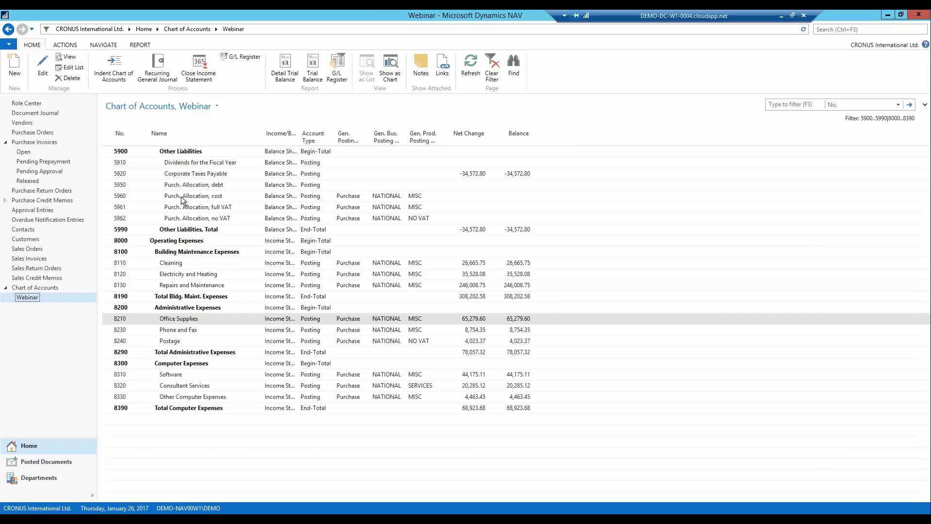
{"action": "left_click", "coordinate": [192, 209]}
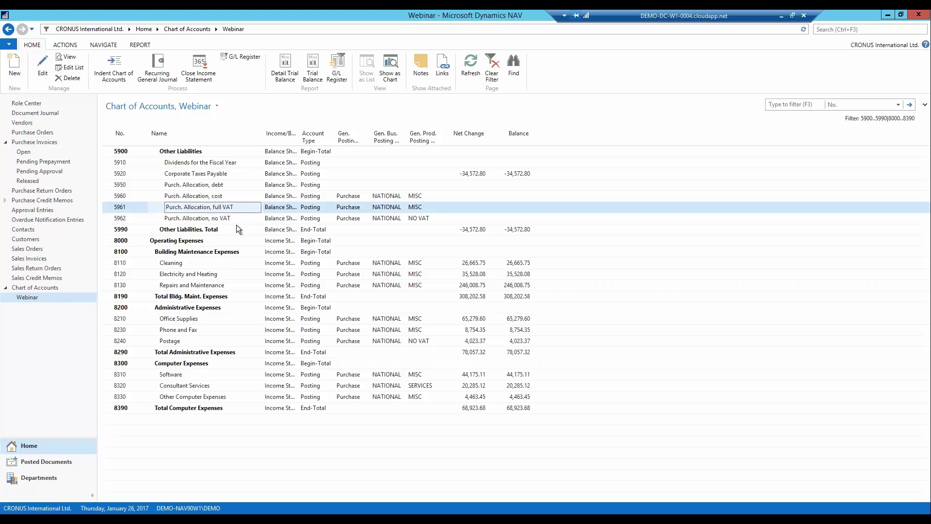
{"action": "key", "text": "ctrl+F7"}
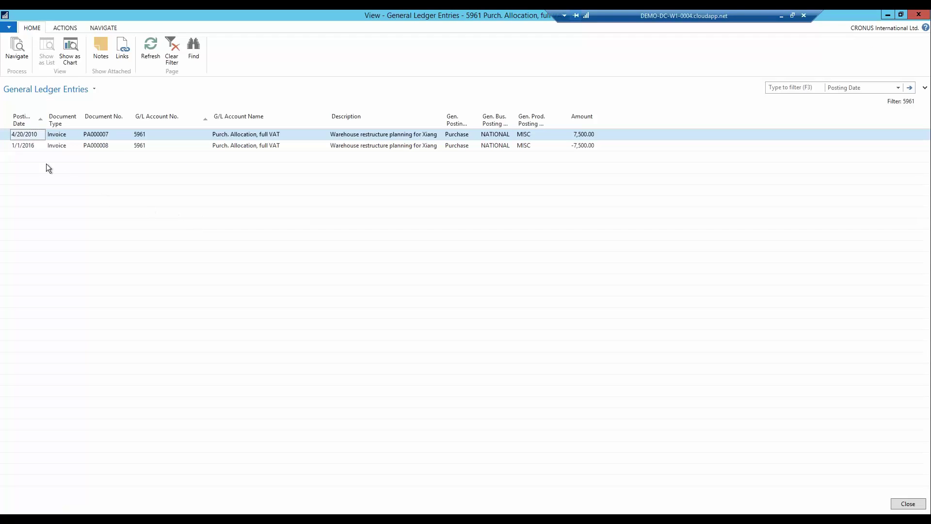
{"action": "left_click", "coordinate": [31, 147]}
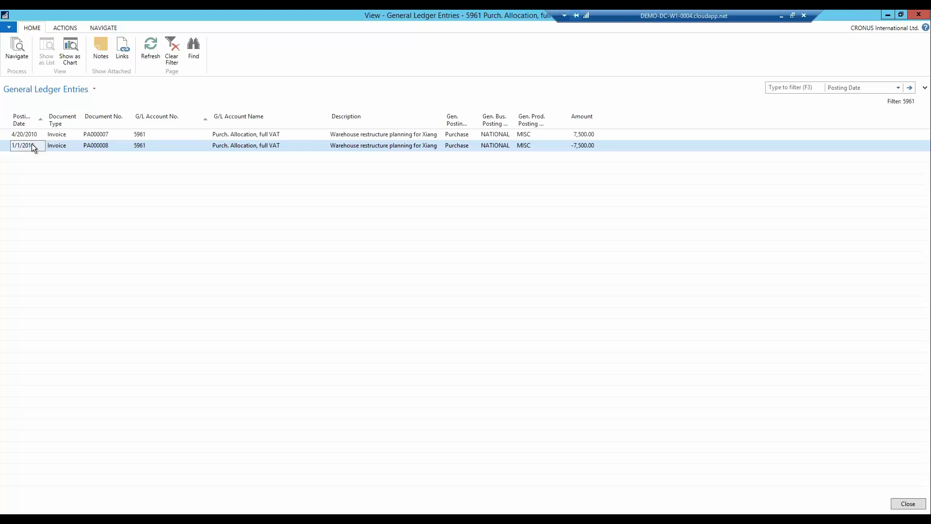
{"action": "key", "text": "Escape"}
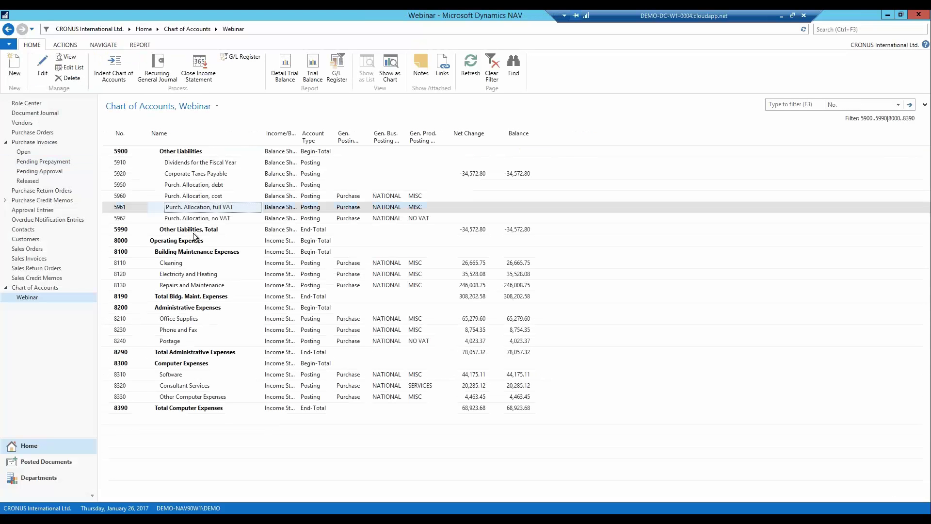
- Go back to the Document Capture role center home page
{"action": "left_click", "coordinate": [42, 103]}
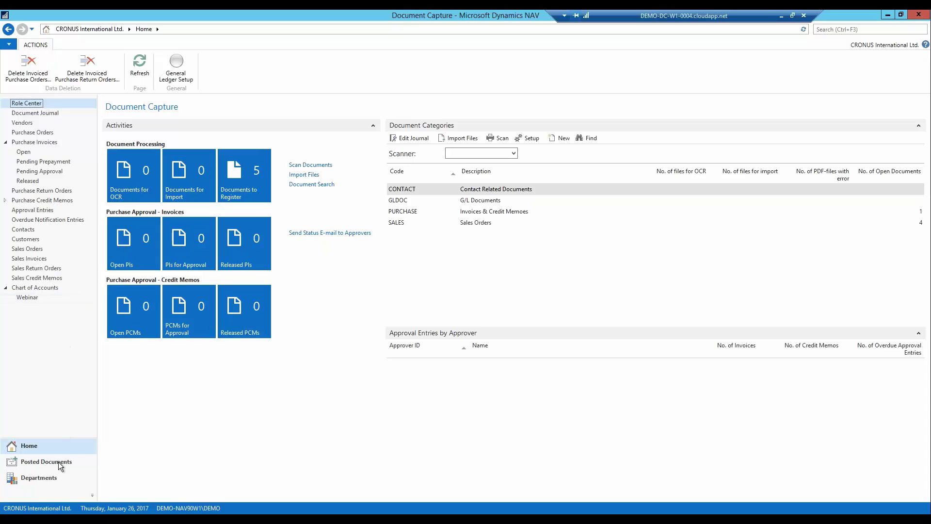
- Open Continia User Setup under Document Capture setup to review the two web approval users
{"action": "left_click", "coordinate": [25, 478]}
{"action": "left_click", "coordinate": [138, 100]}
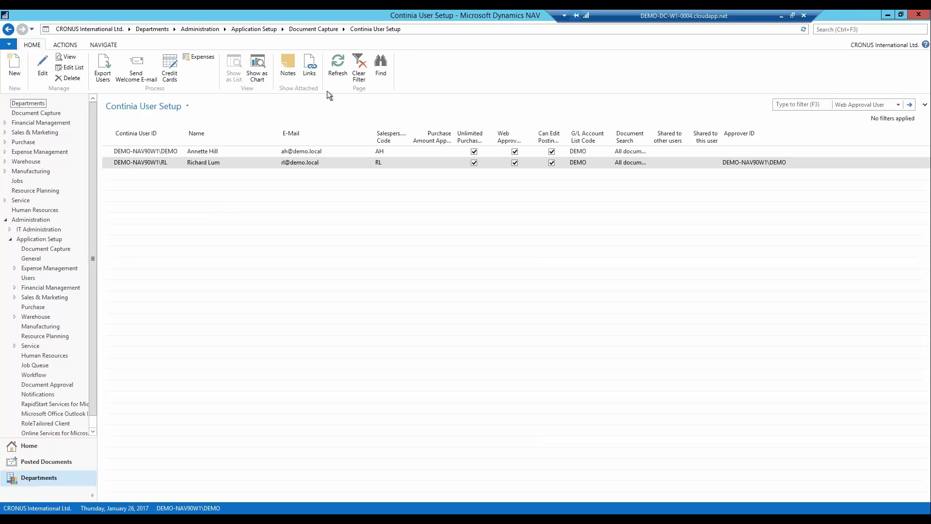
{"action": "left_click", "coordinate": [793, 16]}
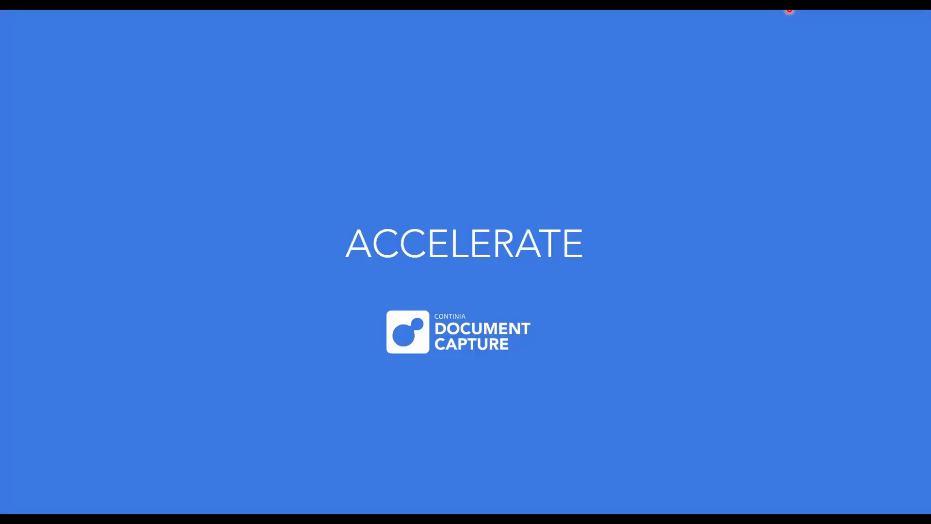